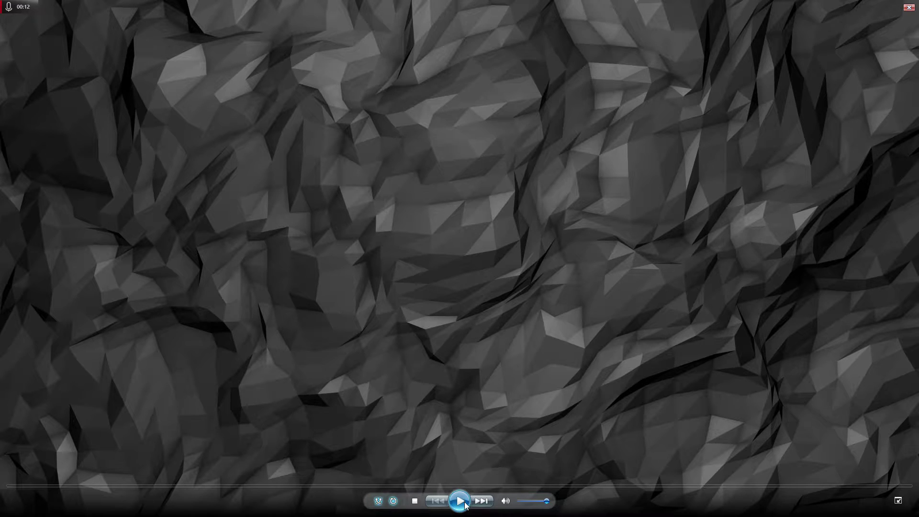
Play the rendered low-poly-background-11.mp4 clip full screen in Windows Media Player.
left_click(465, 505)
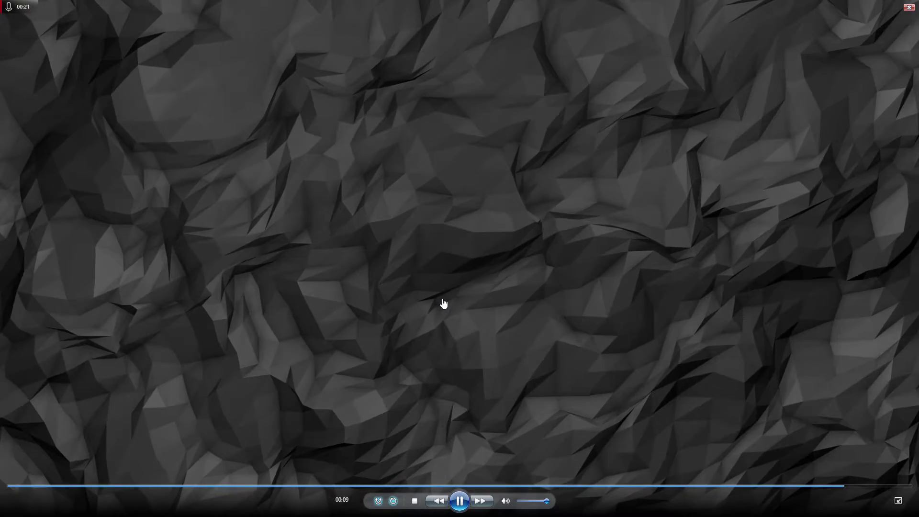
Close the player, then start an unsaved new project with Comp 1 at 3840×2160, 60 fps, 10 s.
key("alt+F4")
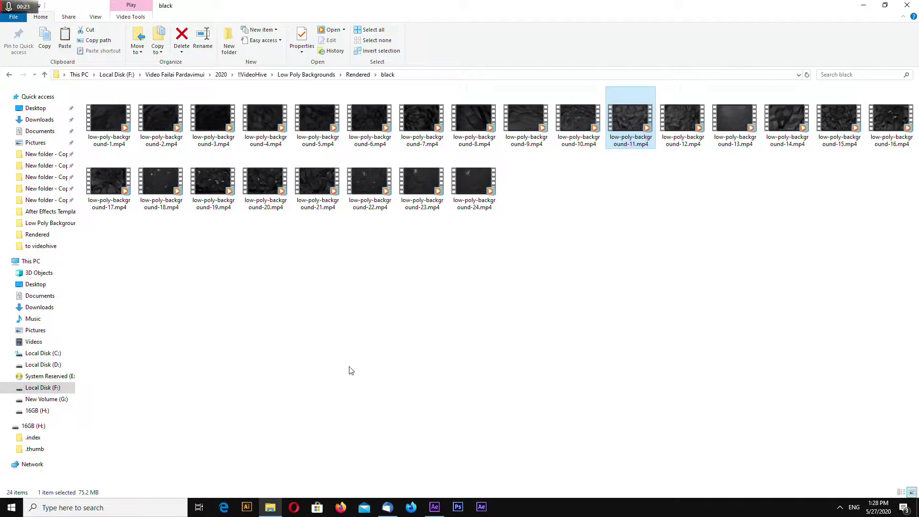
left_click(434, 507)
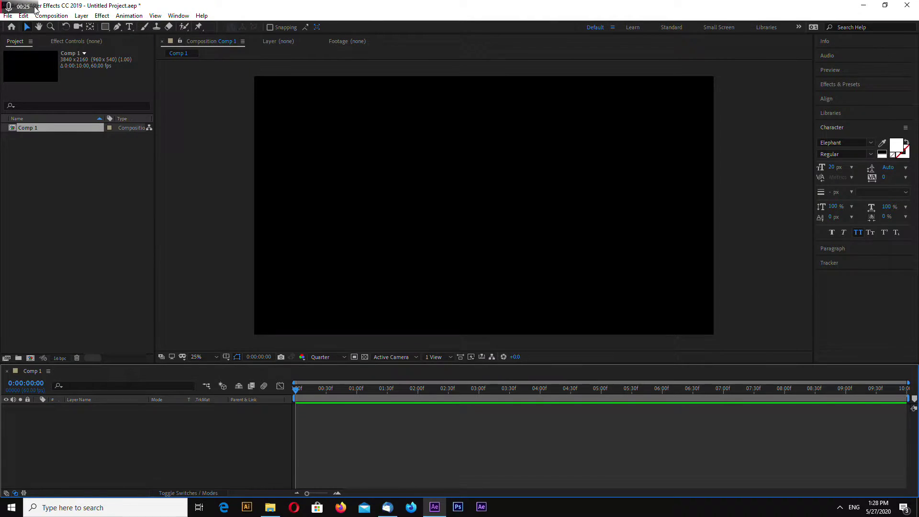
left_click(8, 15)
mouse_move(48, 26)
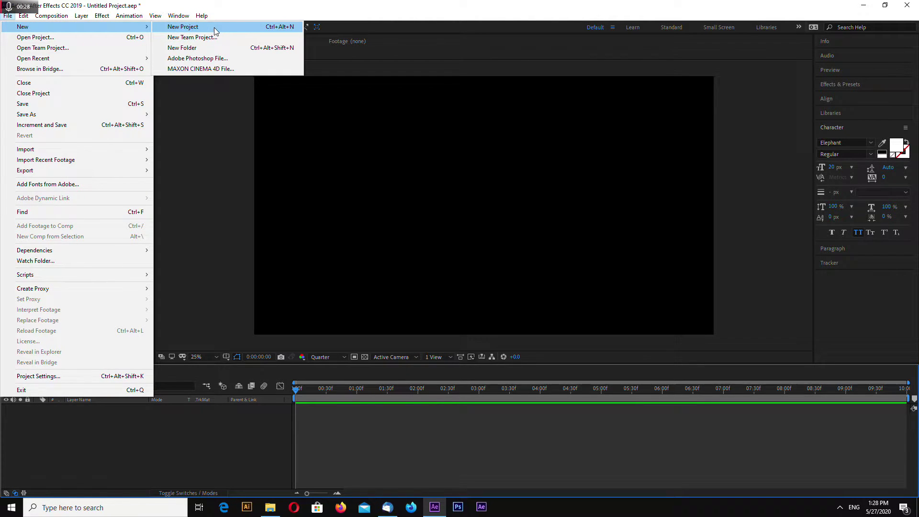
left_click(214, 27)
left_click(479, 266)
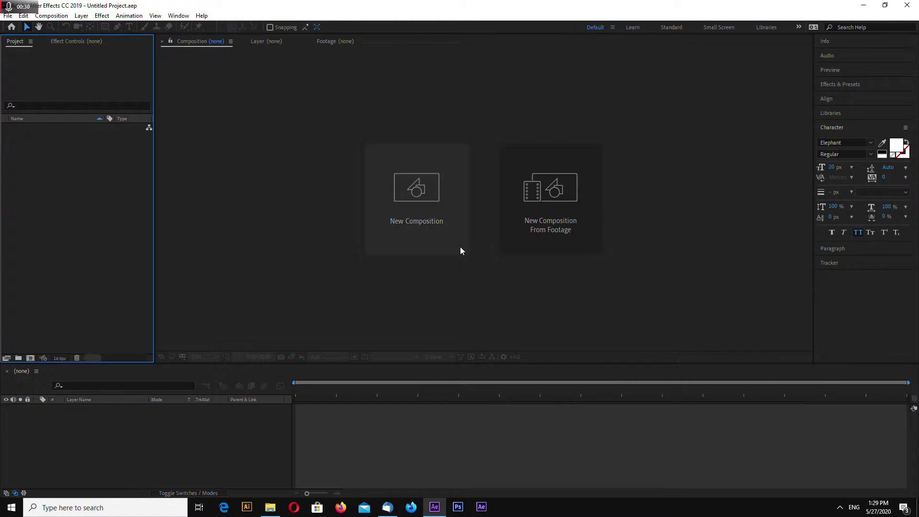
left_click(439, 228)
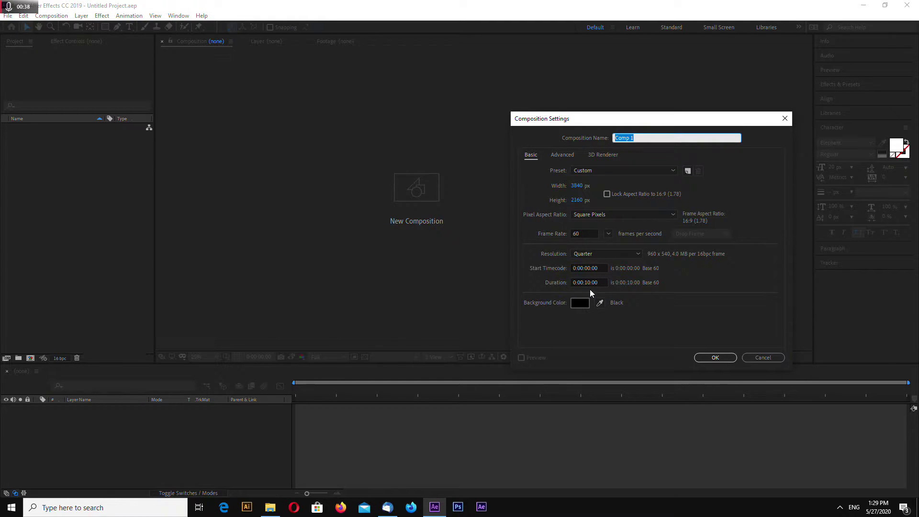
left_click(711, 360)
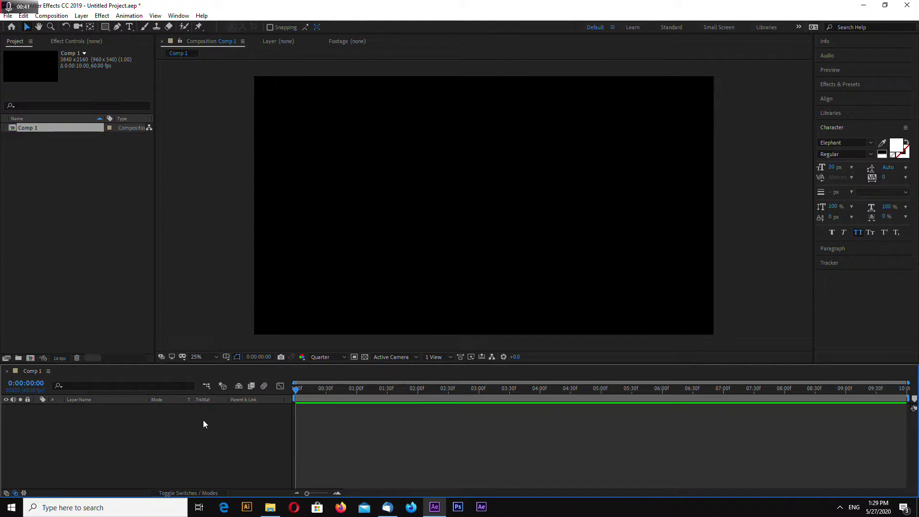
Add a new solid layer named poly to Comp 1.
right_click(203, 420)
mouse_move(288, 313)
left_click(360, 338)
type("poly")
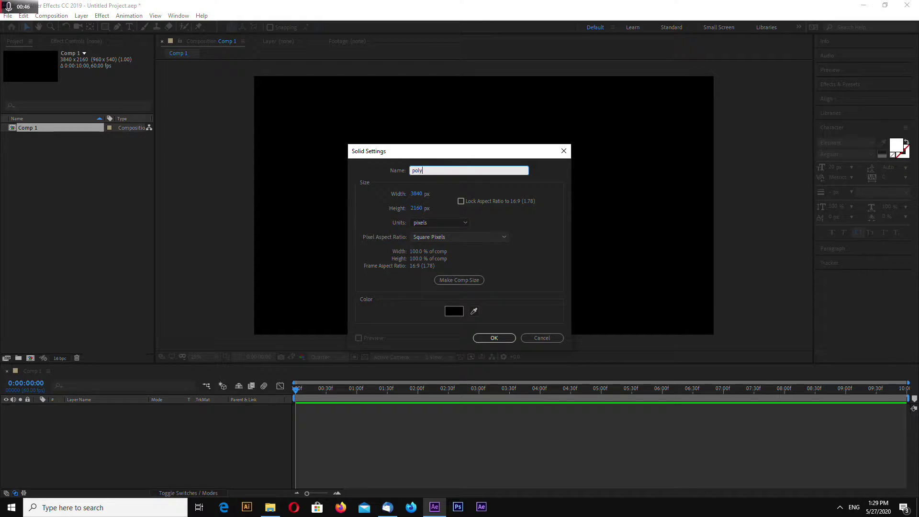
key("Return")
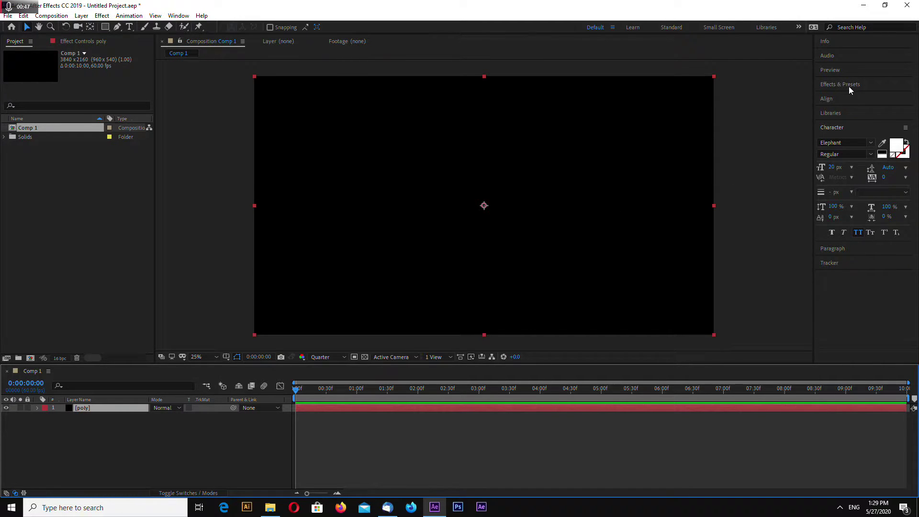
Apply the RG Trapcode Mir 3 effect to the poly layer.
left_click(102, 16)
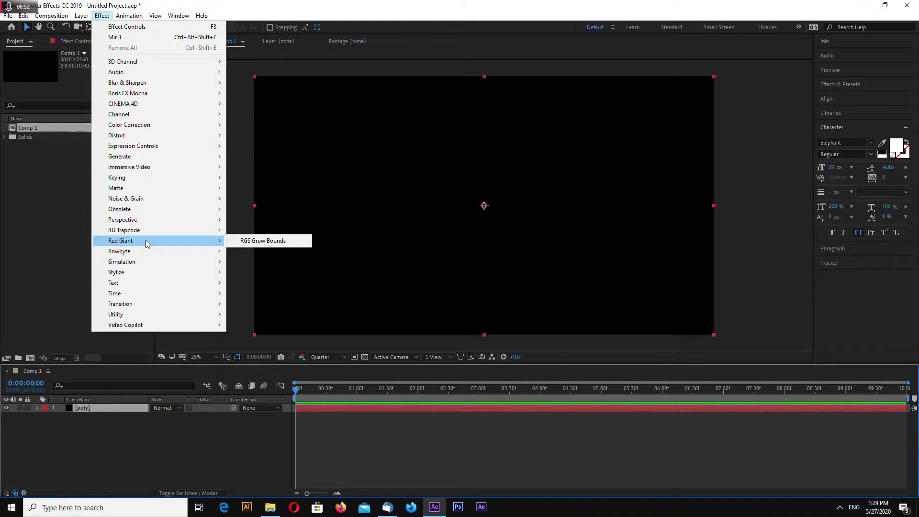
mouse_move(145, 229)
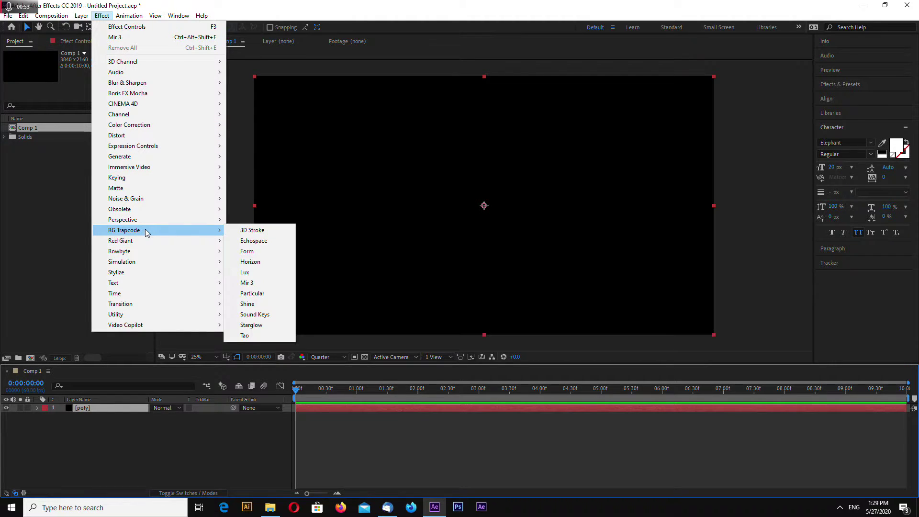
left_click(259, 283)
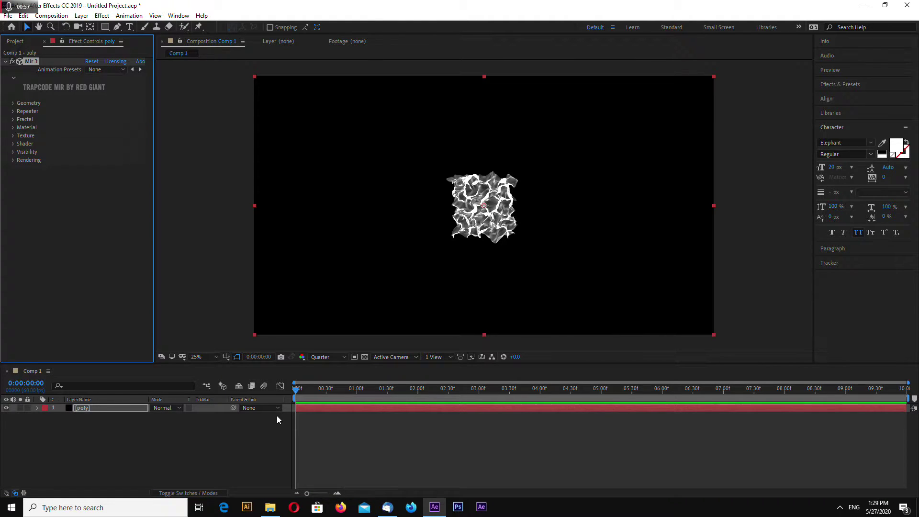
Add a new Point-type light, Point Light 1, to the composition.
right_click(191, 429)
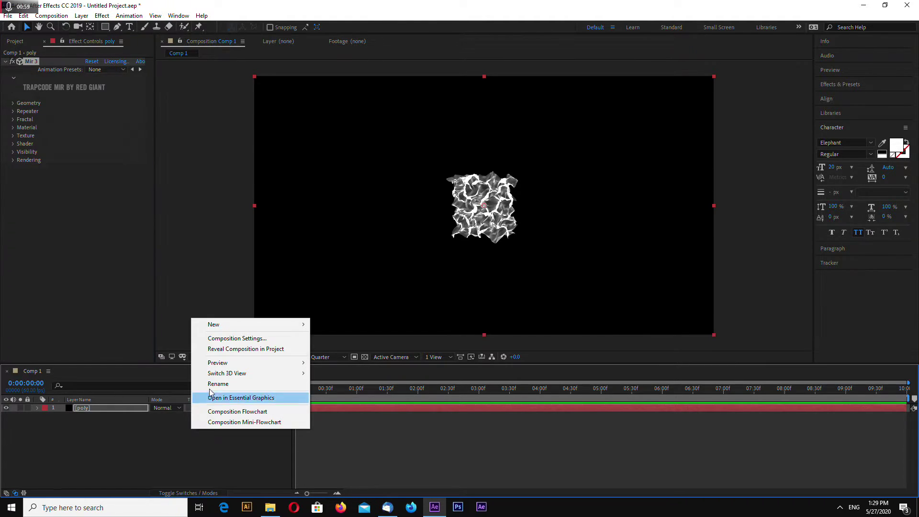
mouse_move(225, 327)
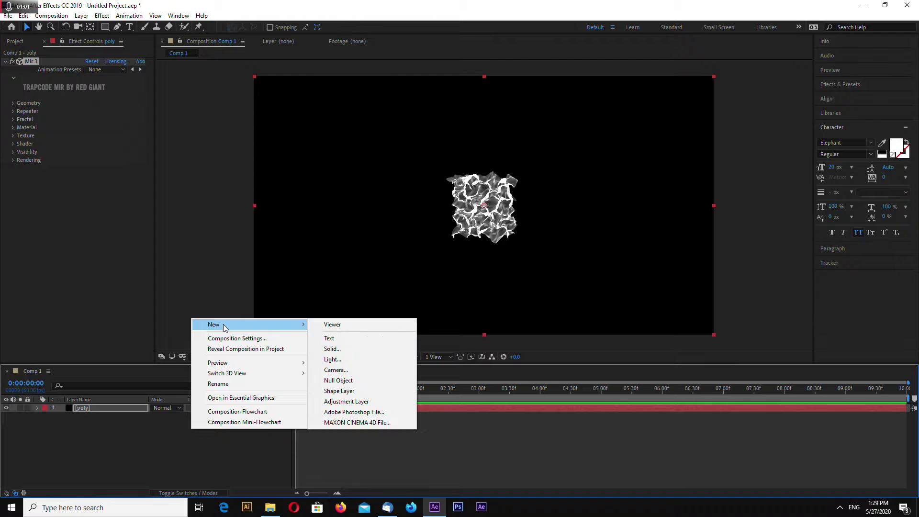
left_click(376, 362)
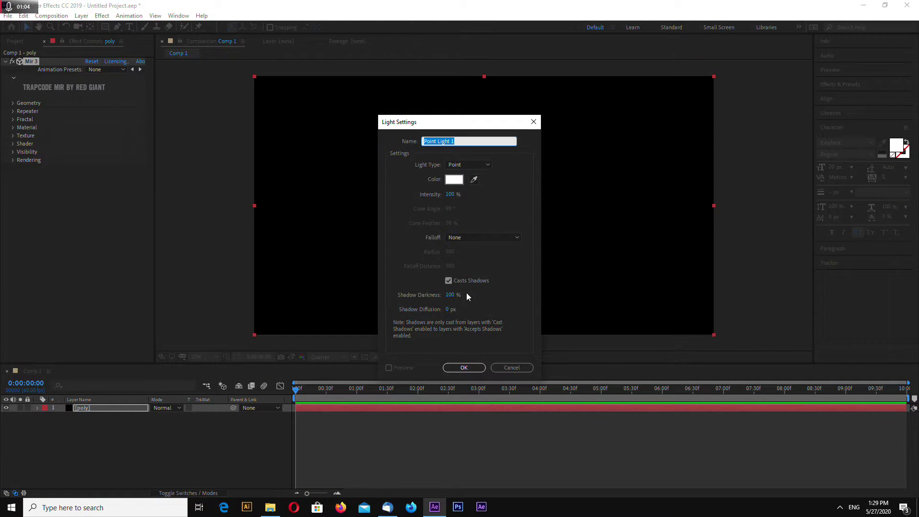
left_click(462, 369)
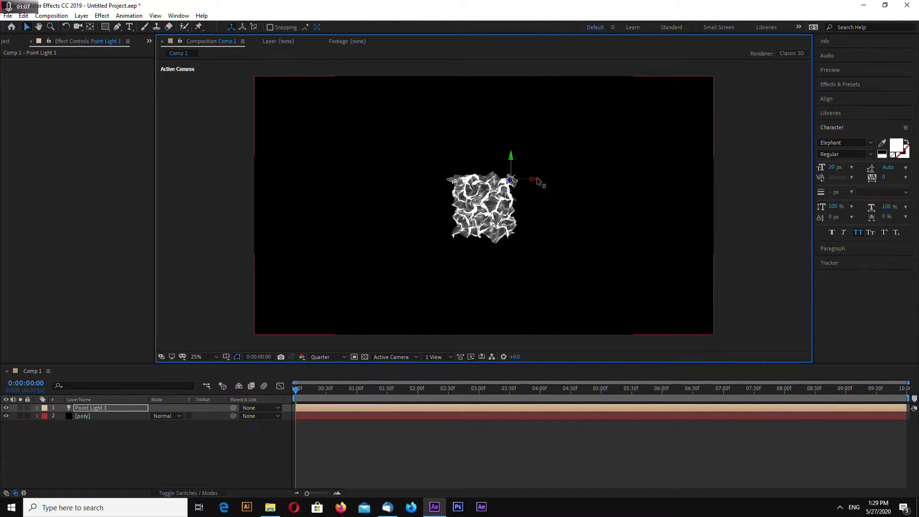
Move Point Light 1 toward the upper-right of the frame, then reselect the poly layer.
left_click_drag(539, 186, 634, 185)
key("ctrl+z")
left_click(98, 408)
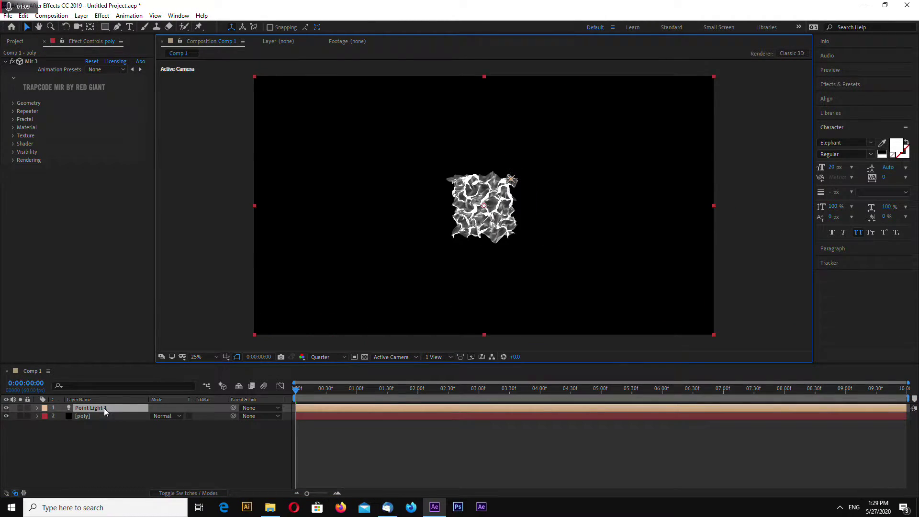
left_click_drag(534, 180, 697, 98)
left_click(697, 144)
left_click(600, 164)
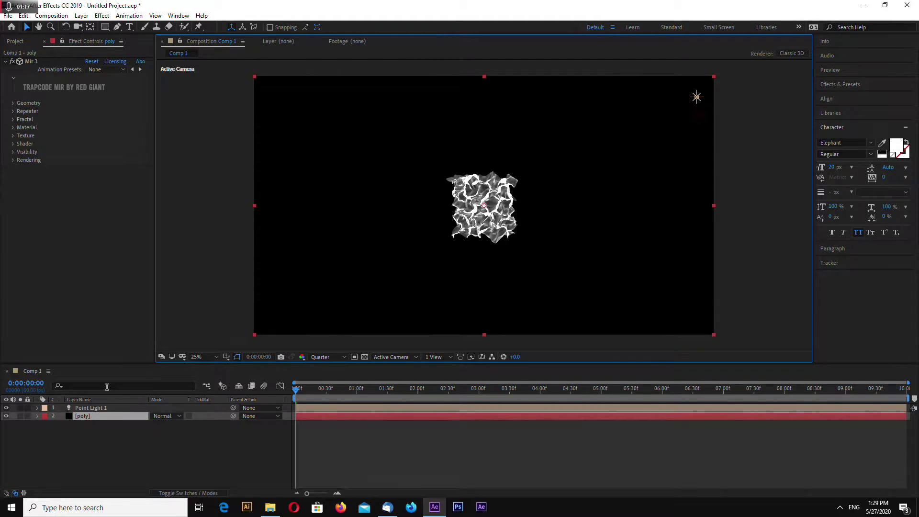
left_click(96, 417)
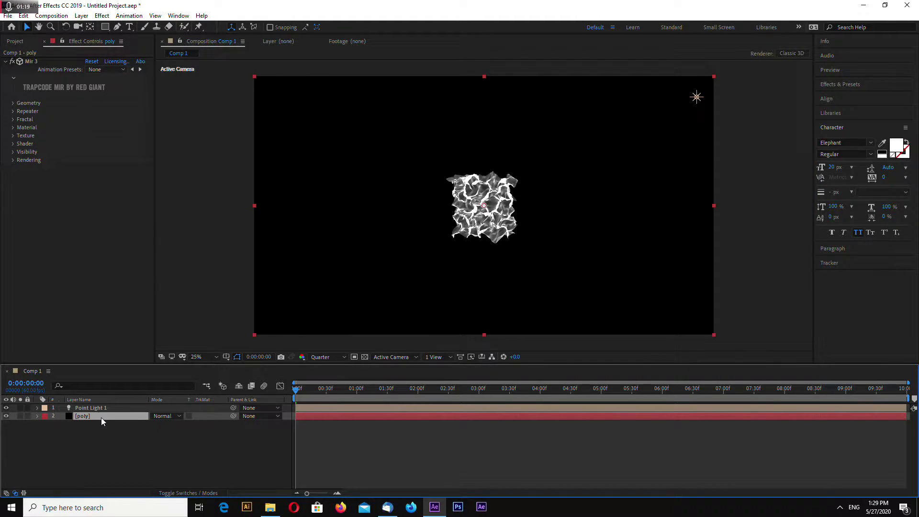
Scale Mir's Size XYZ up to 4230 and set Shader to Flat with Blend Off.
left_click(13, 103)
left_click_drag(89, 135, 285, 149)
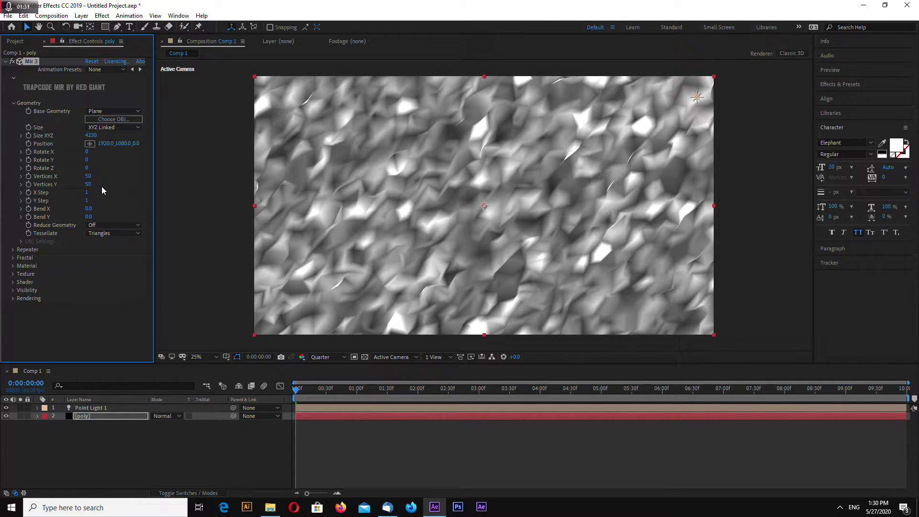
left_click(12, 282)
scroll(114, 304, "down", 3)
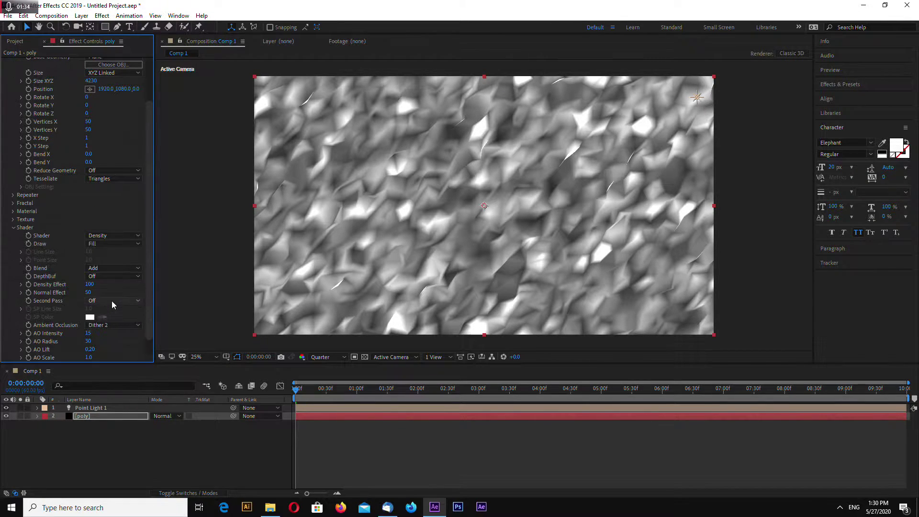
left_click(113, 236)
left_click(115, 270)
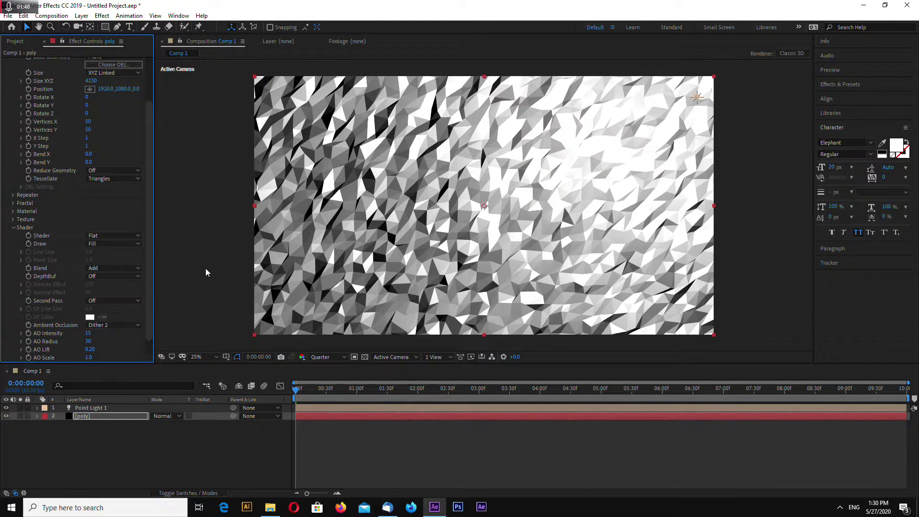
scroll(148, 254, "down", 2)
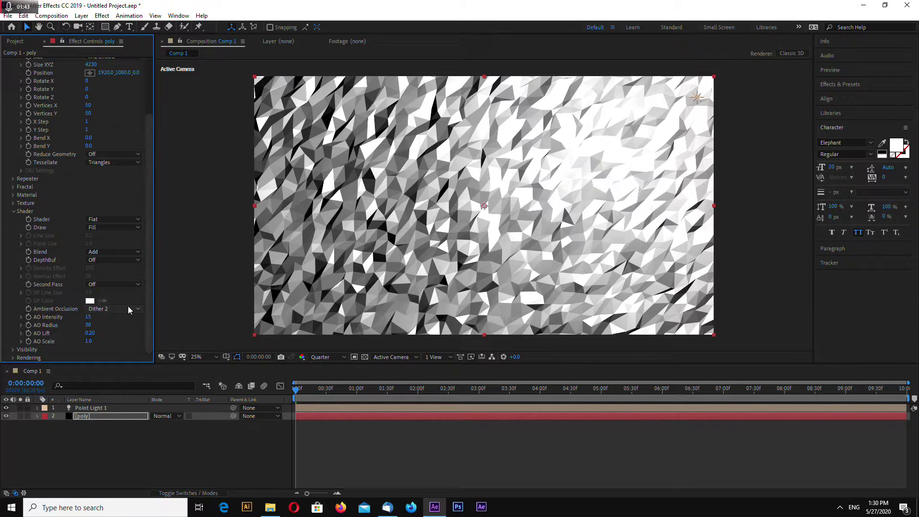
left_click(113, 252)
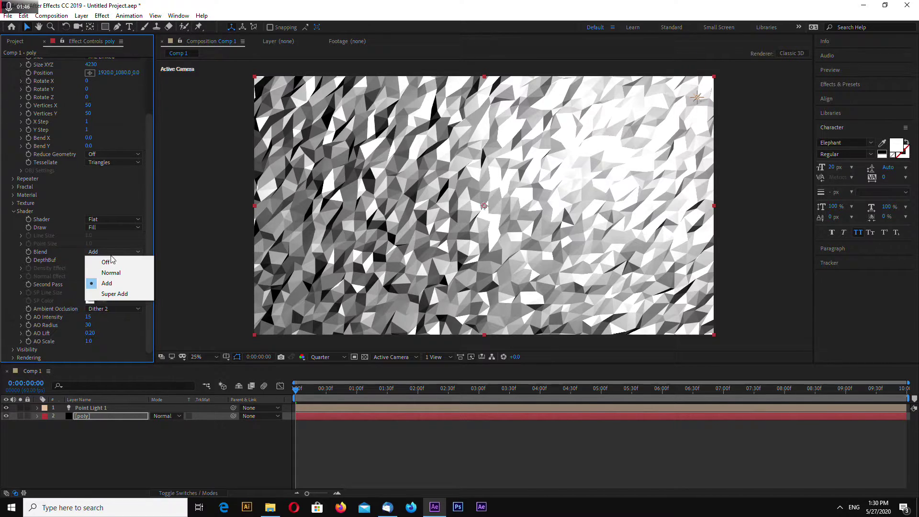
left_click(106, 263)
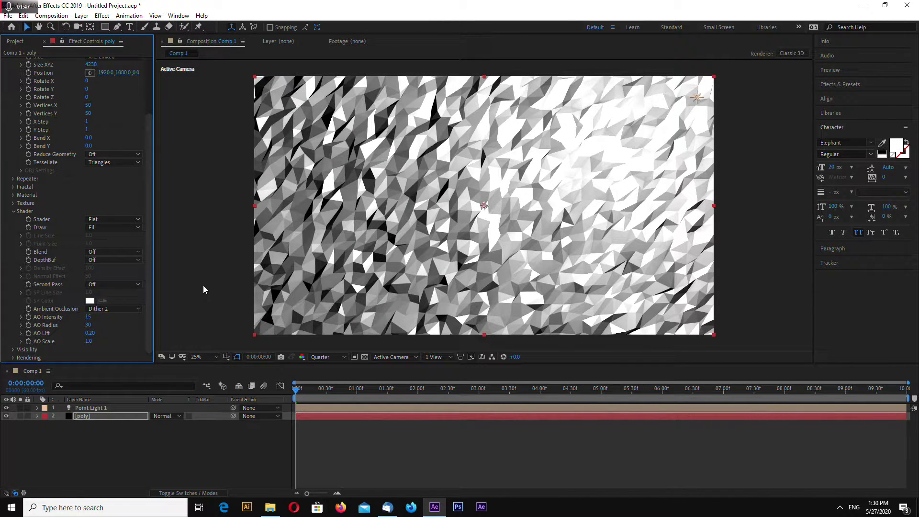
Set the Mir material colour to a dark grey.
left_click(13, 195)
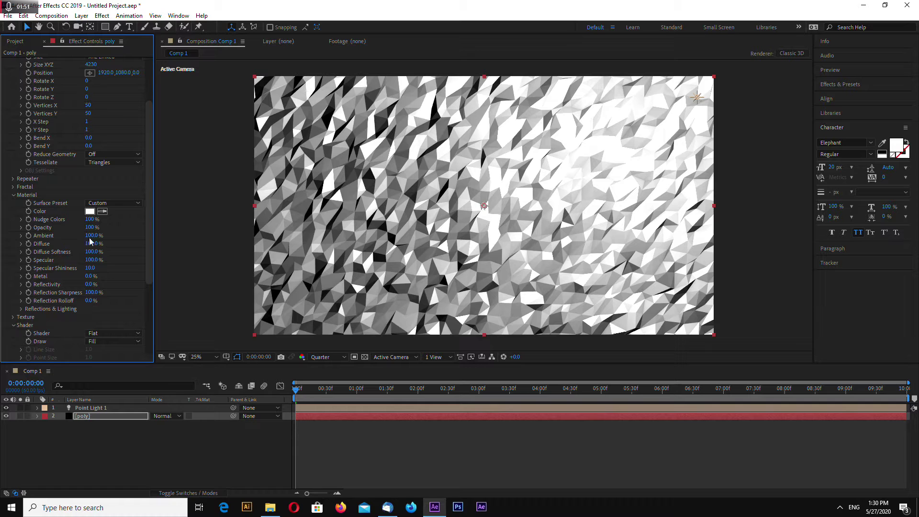
left_click(90, 211)
left_click_drag(454, 415, 359, 448)
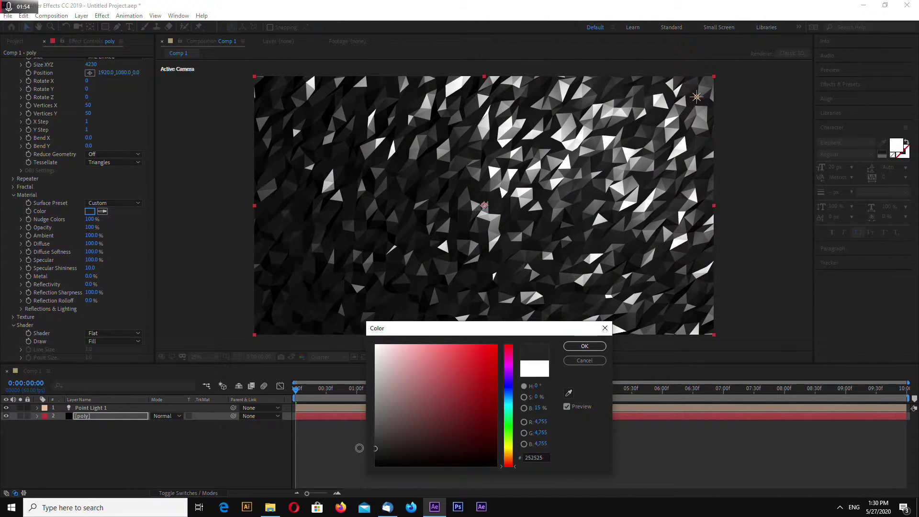
left_click(584, 346)
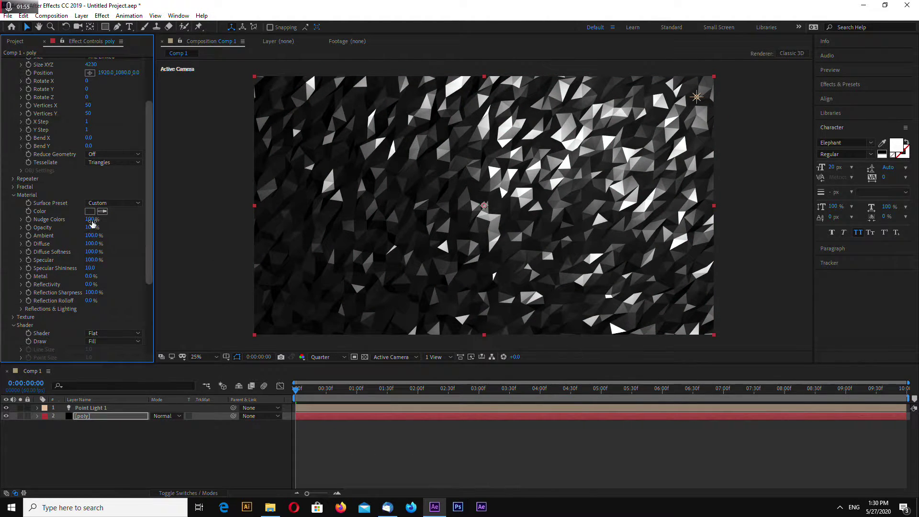
Lower the material Specular to 10%.
left_click(94, 260)
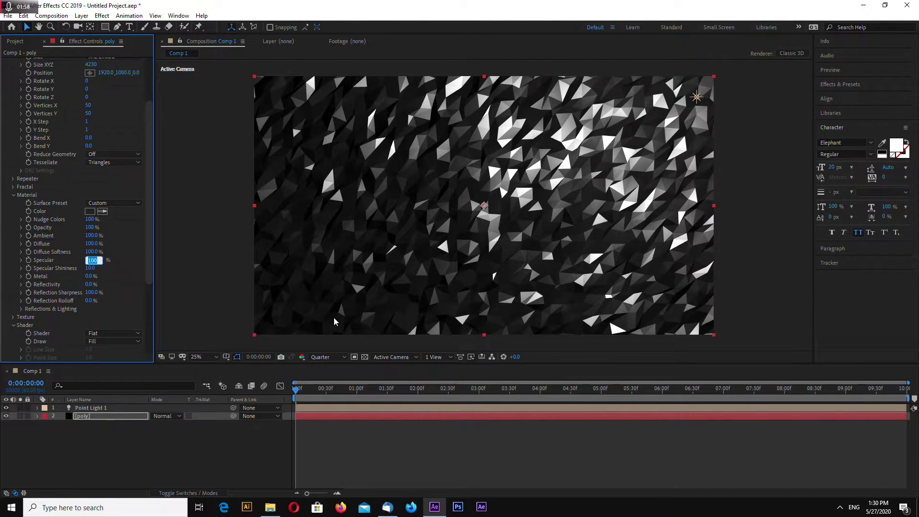
type("10")
key("Return")
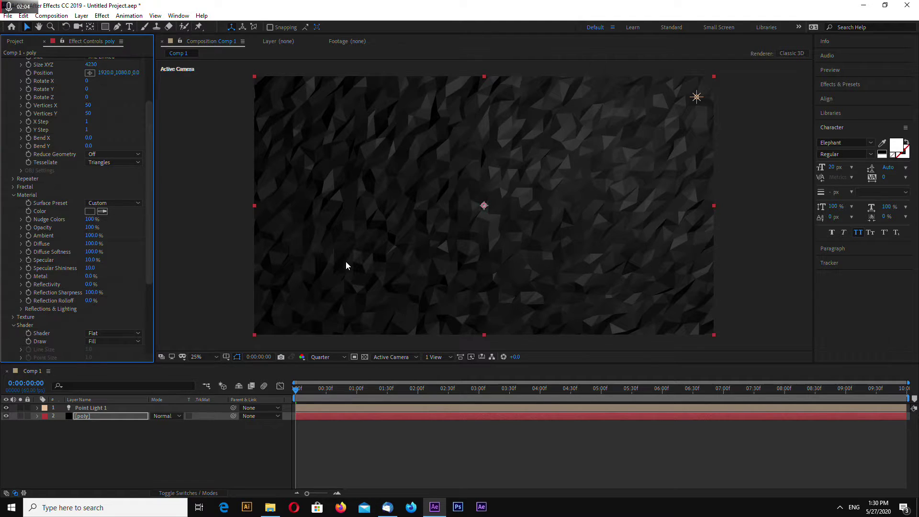
left_click_drag(151, 149, 151, 103)
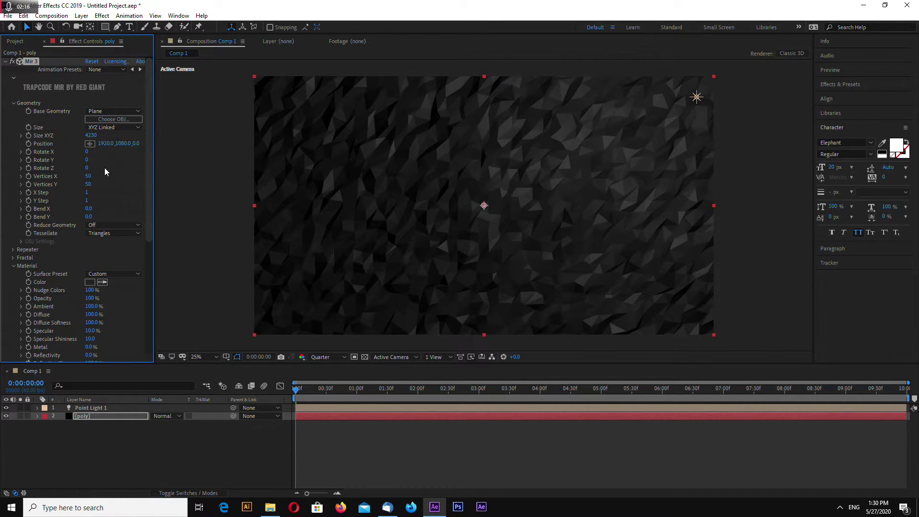
Set Mir Vertices X and Y both to 25.
left_click(89, 177)
type("25")
key("Return")
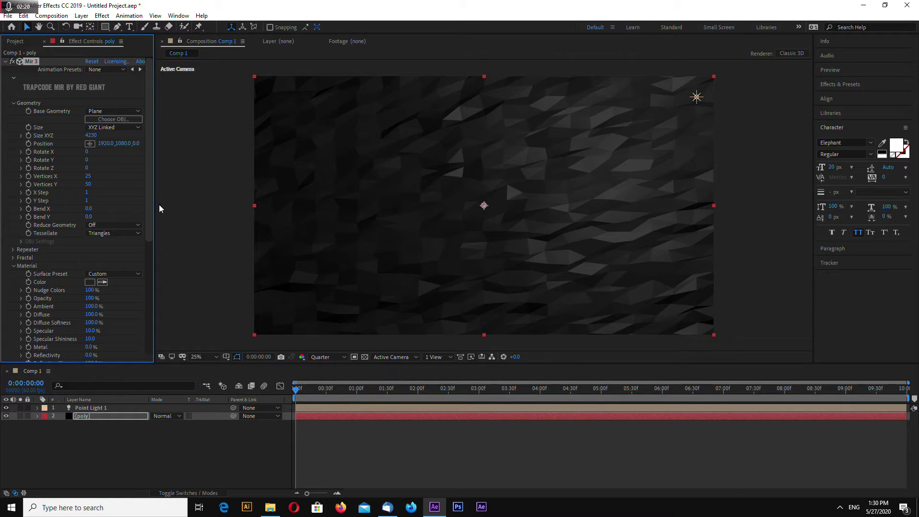
left_click(91, 185)
type("25")
key("Return")
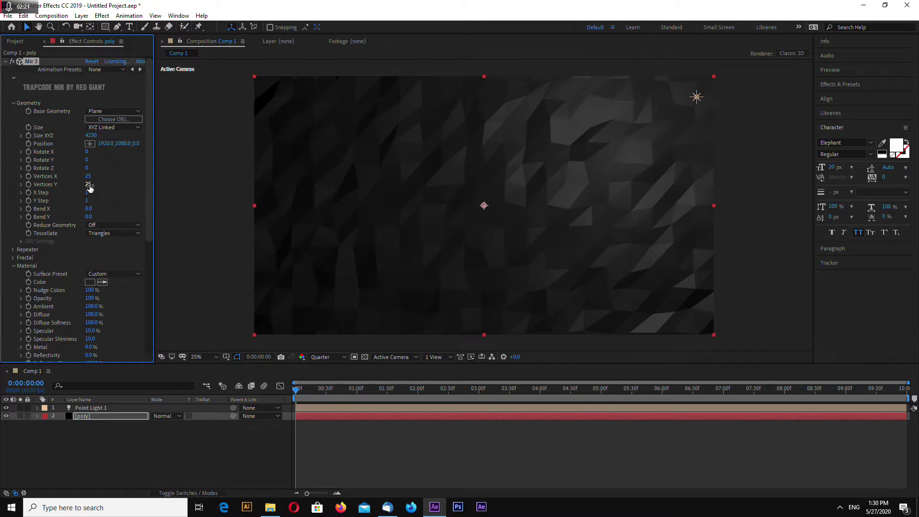
Nudge Point Light 1 inward from the top-right corner and select its layer.
left_click(698, 98)
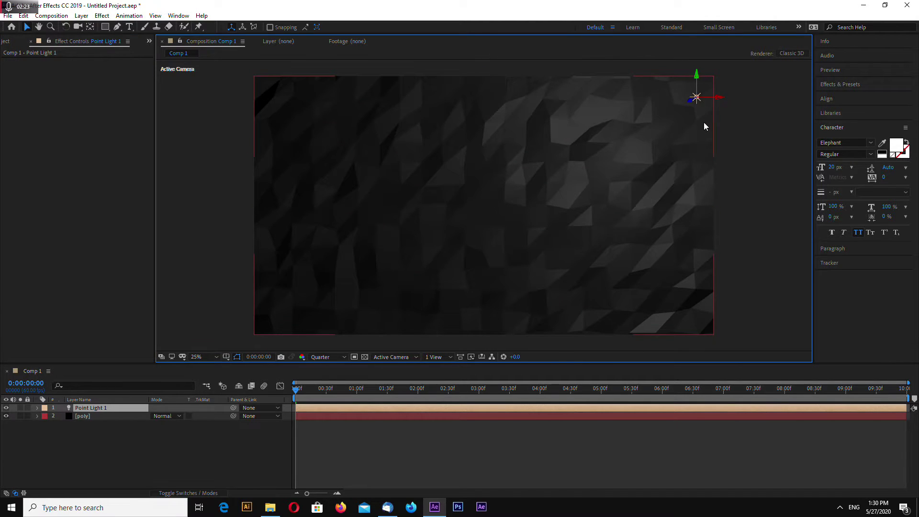
left_click_drag(698, 98, 662, 152)
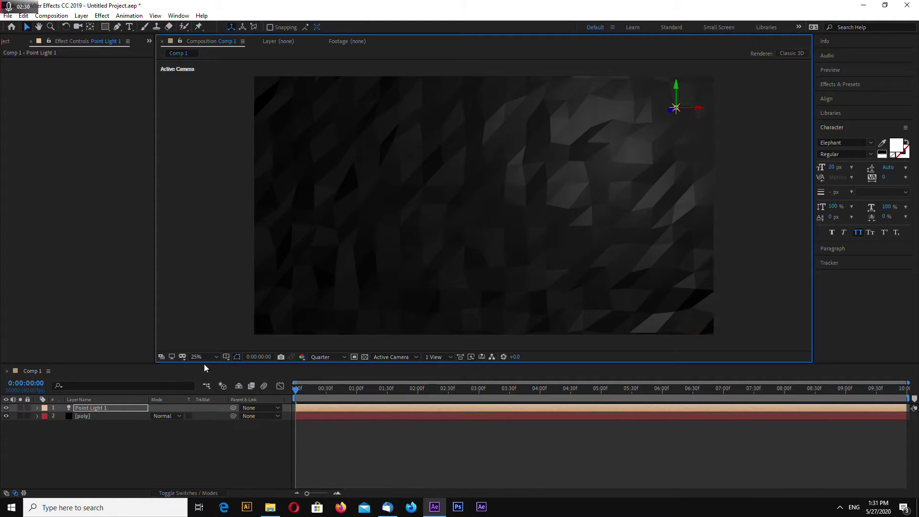
left_click(101, 411)
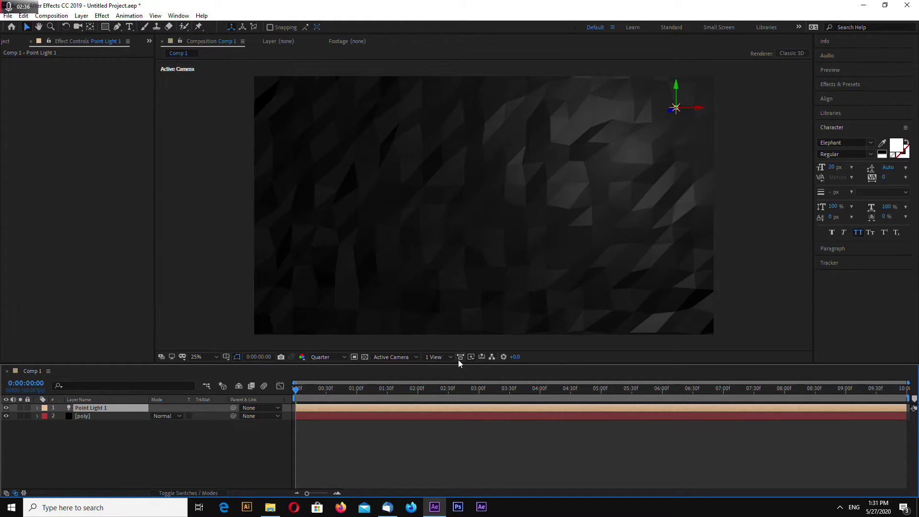
Duplicate the light as Point Light 2 and move it to the frame's lower-left corner.
key("ctrl+d")
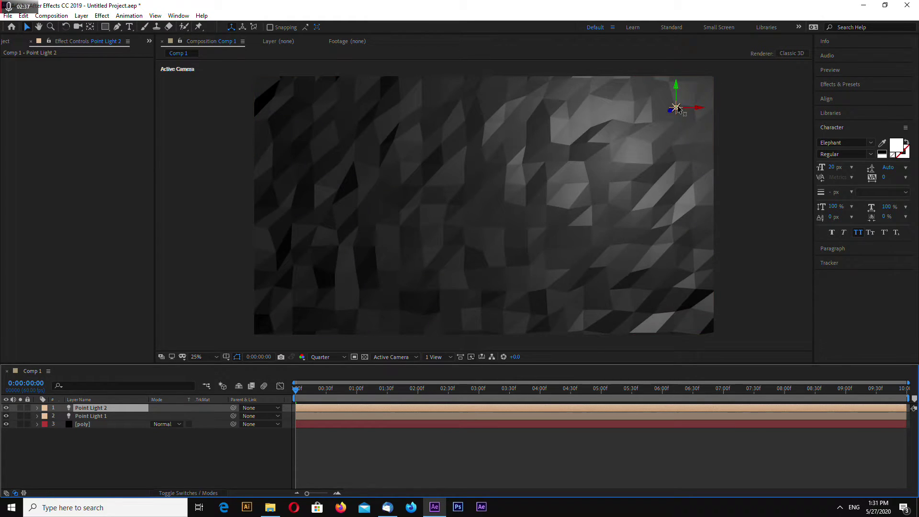
left_click_drag(671, 110, 353, 144)
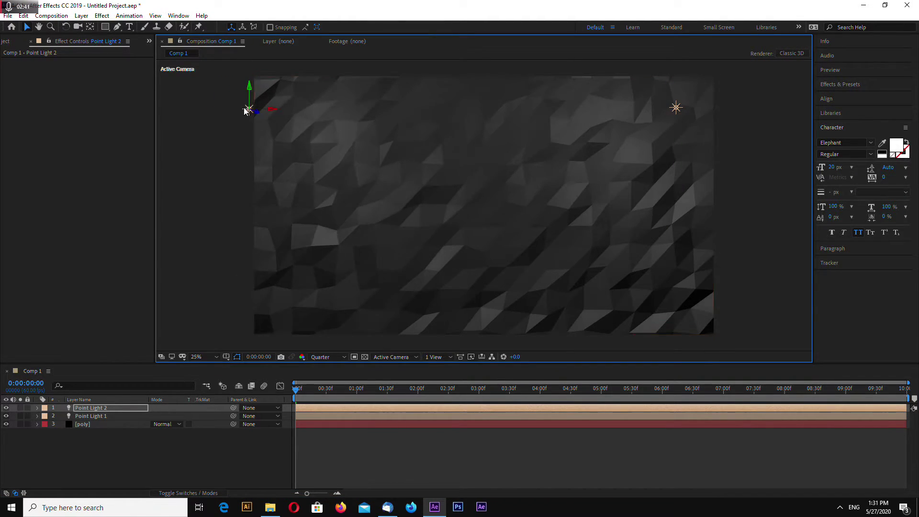
left_click_drag(248, 91, 257, 225)
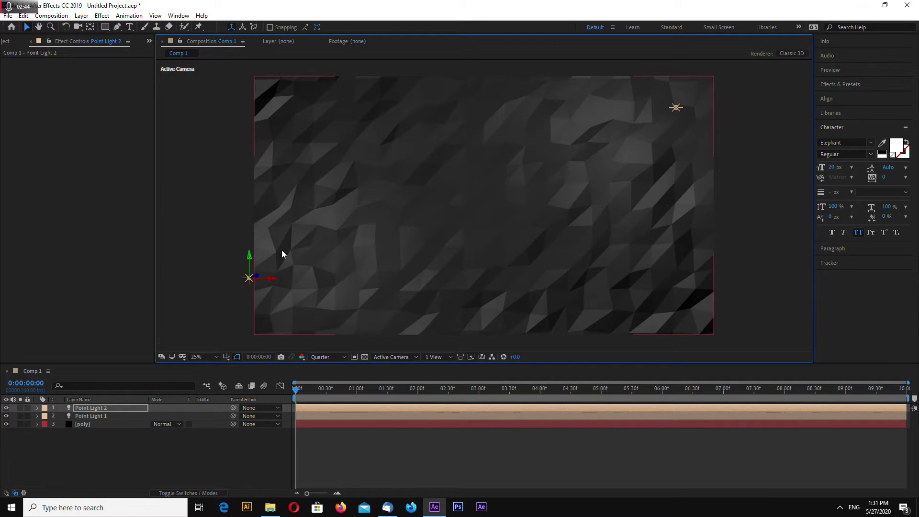
left_click(764, 192)
left_click(253, 280)
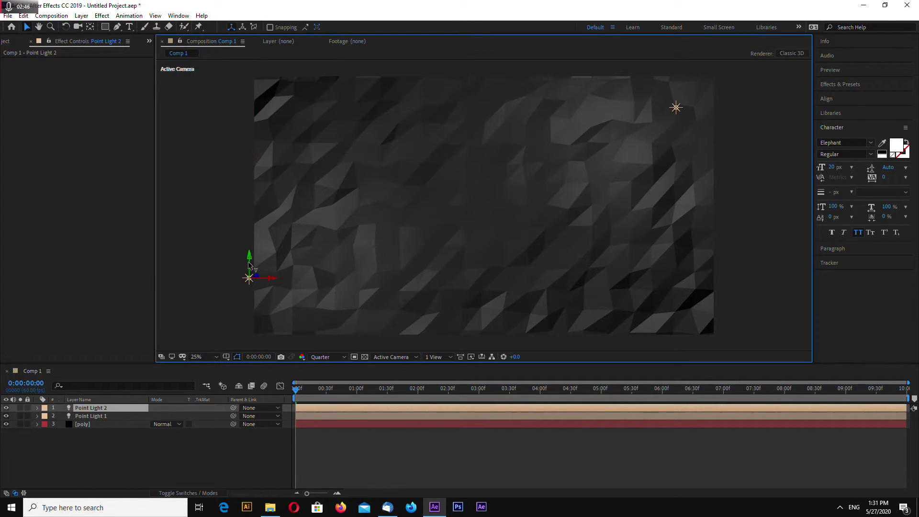
left_click(251, 261)
left_click(249, 278)
left_click_drag(249, 271, 249, 300)
On the poly layer, turn Ambient Occlusion On, AO Intensity 141 and AO Radius 49.
left_click(84, 424)
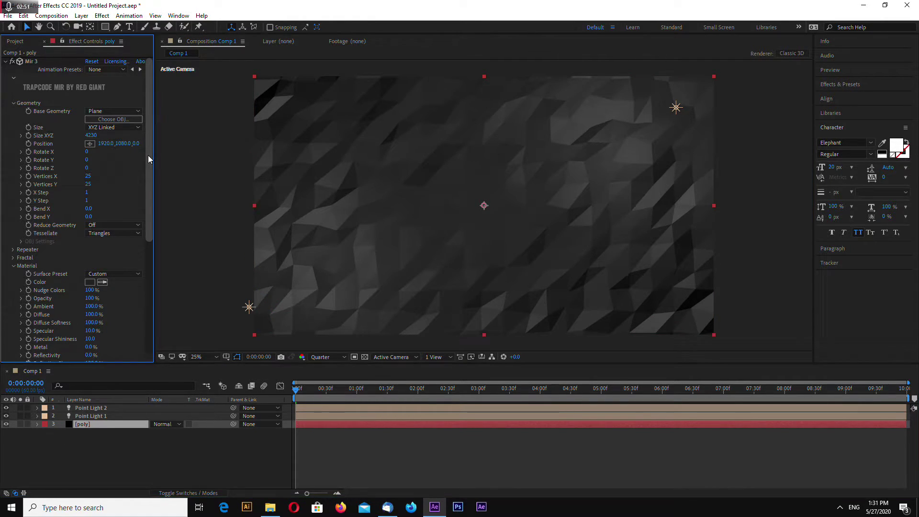
left_click_drag(148, 155, 146, 266)
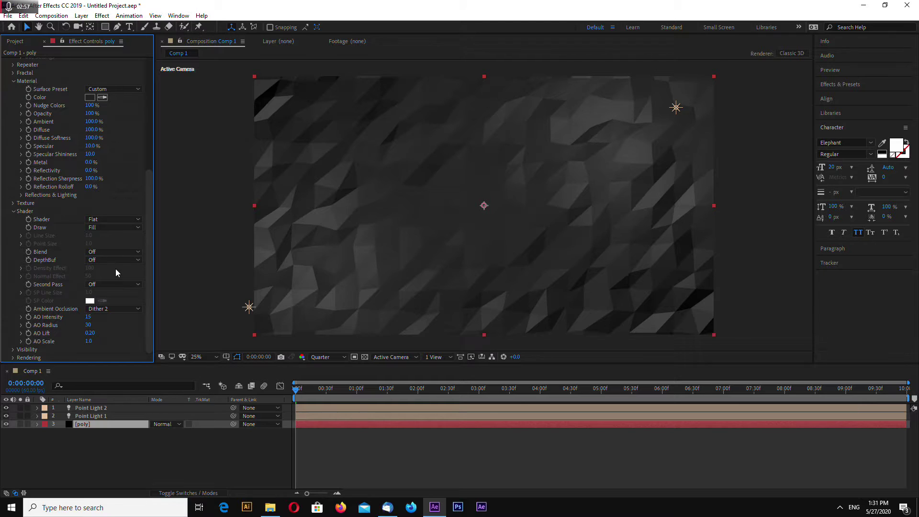
left_click(109, 312)
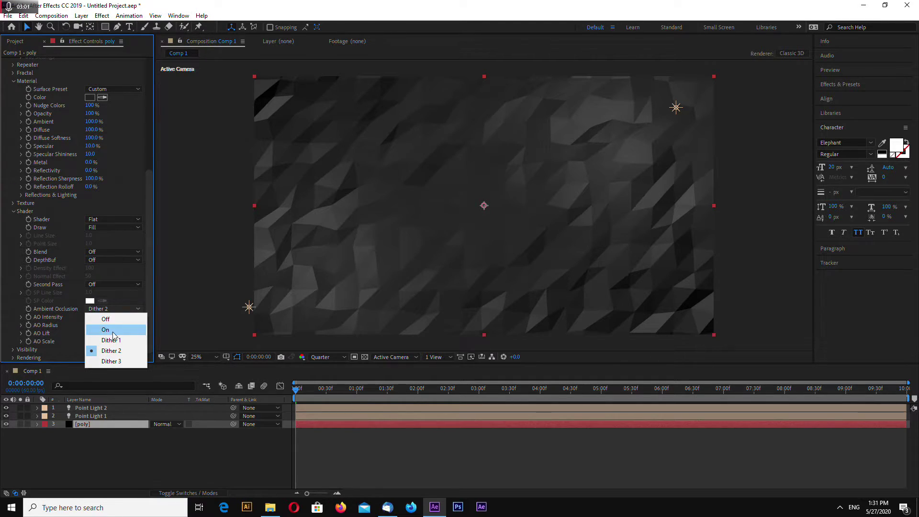
left_click(108, 330)
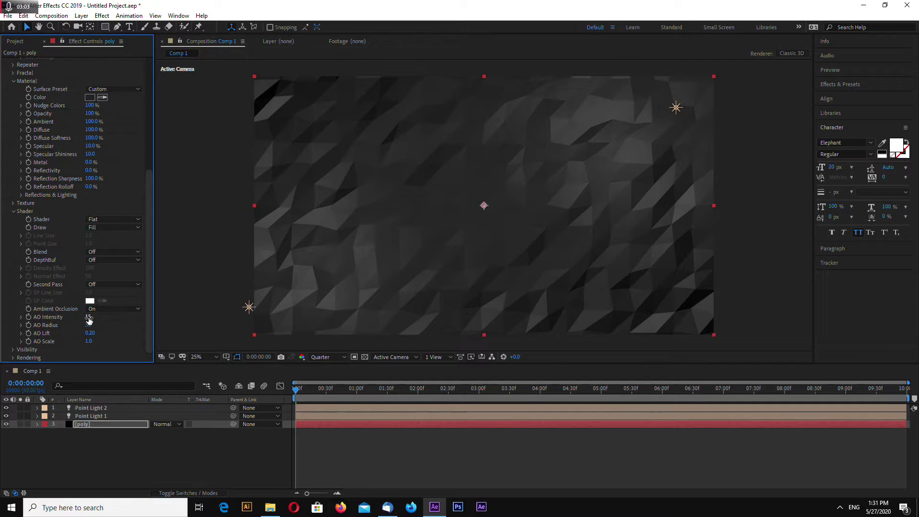
left_click_drag(95, 318, 138, 324)
left_click_drag(88, 324, 96, 319)
left_click_drag(150, 192, 158, 80)
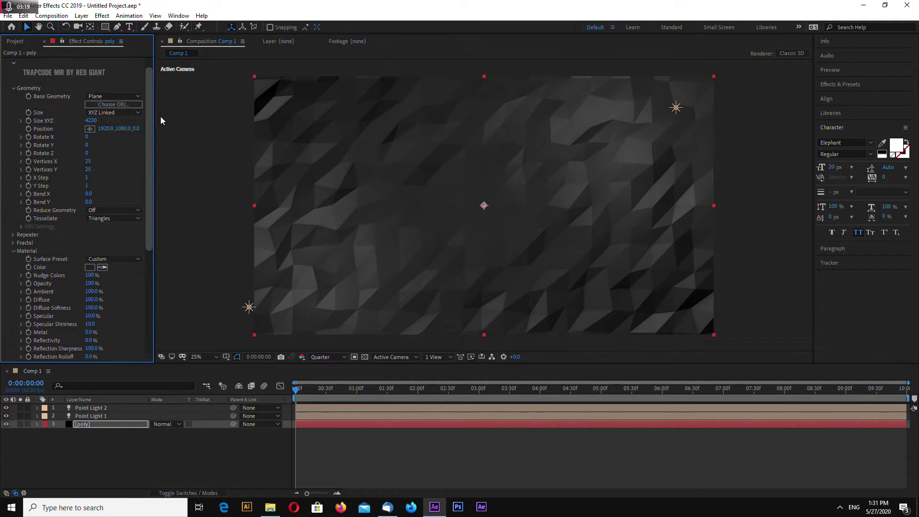
Raise the Mir fractal Amplitude to 96 and set Frequency to 500.
left_click_drag(150, 139, 152, 76)
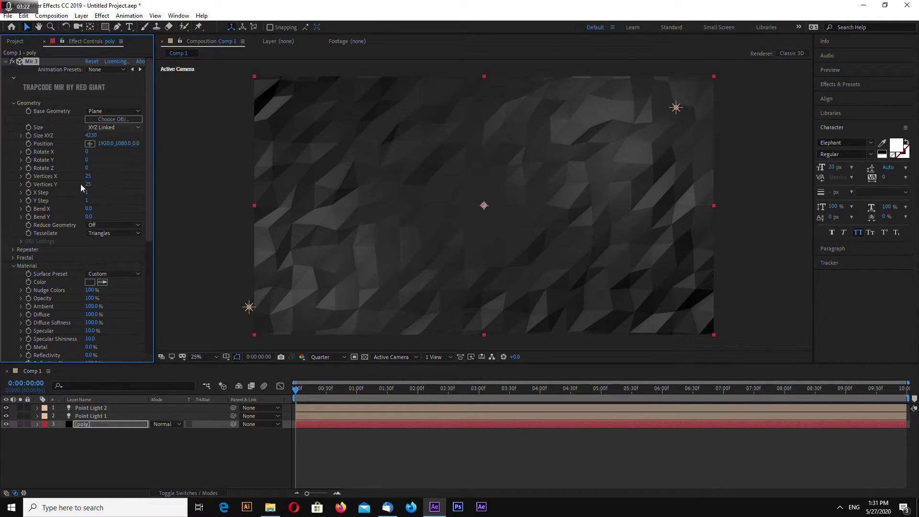
left_click(13, 257)
scroll(93, 283, "down", 3)
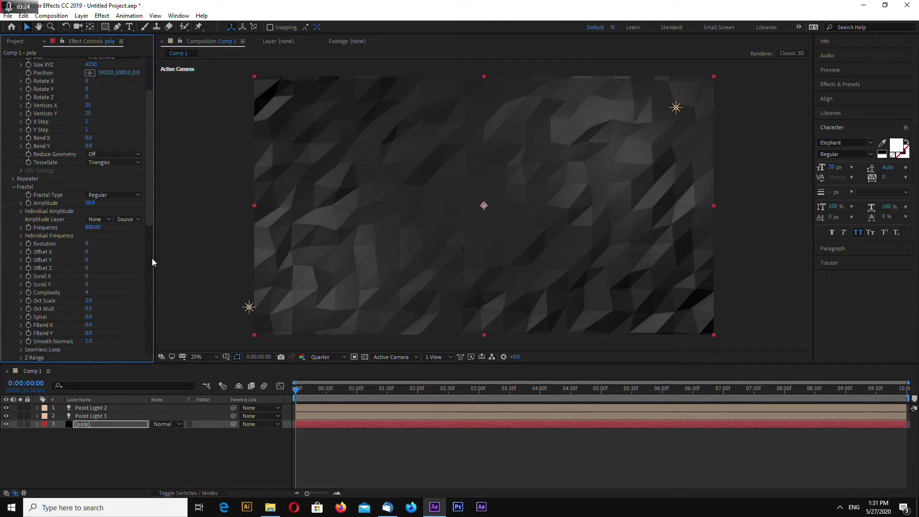
left_click_drag(99, 203, 65, 228)
left_click(93, 228)
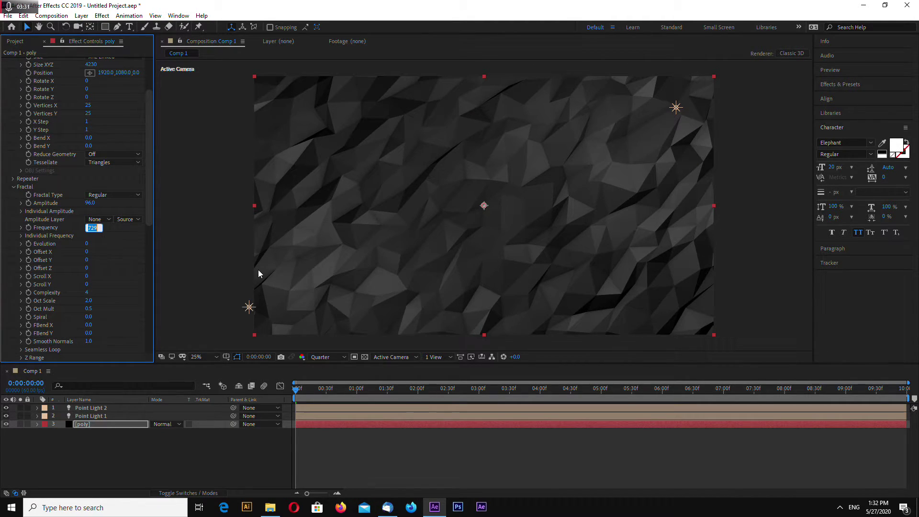
type("500")
key("Return")
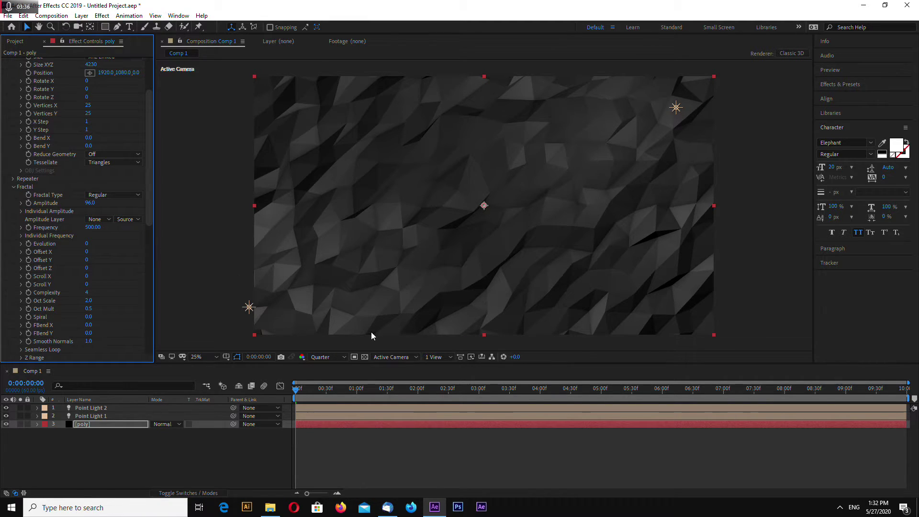
Preview the surface, then push fractal Amplitude further to 124.
left_click(214, 295)
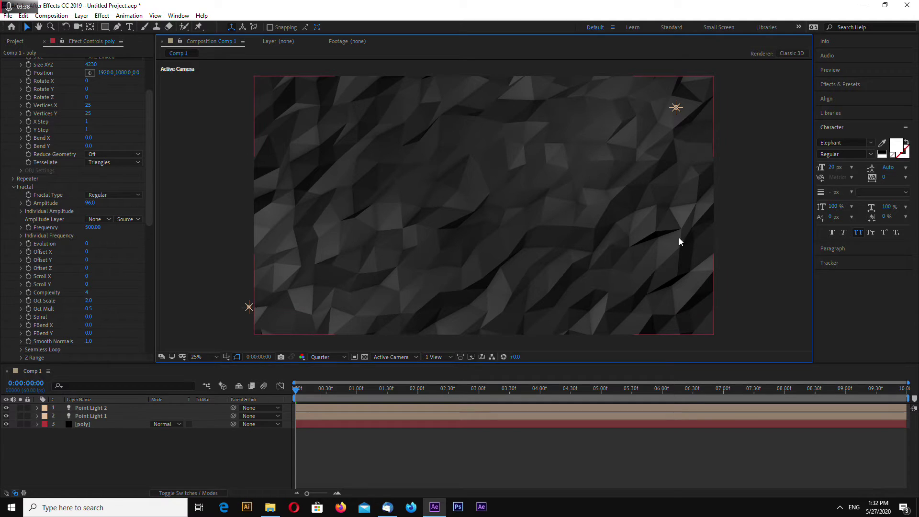
left_click(538, 224)
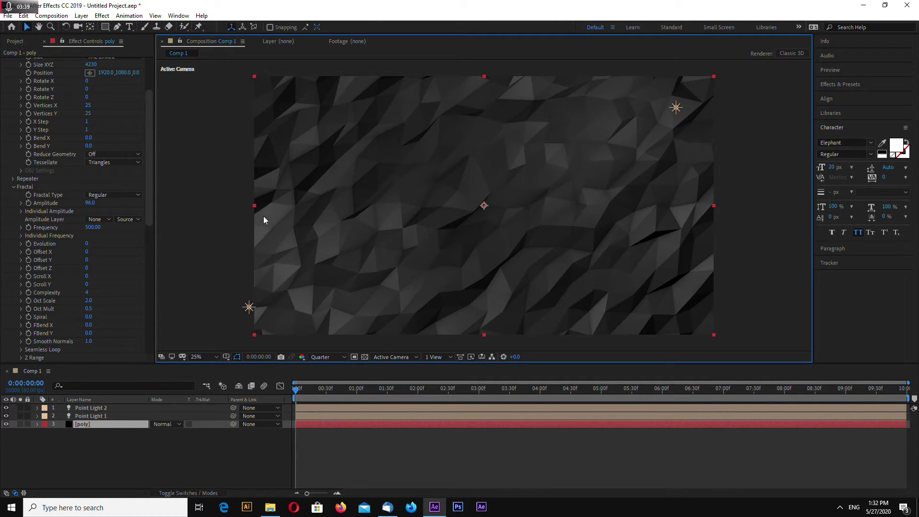
left_click_drag(90, 203, 115, 214)
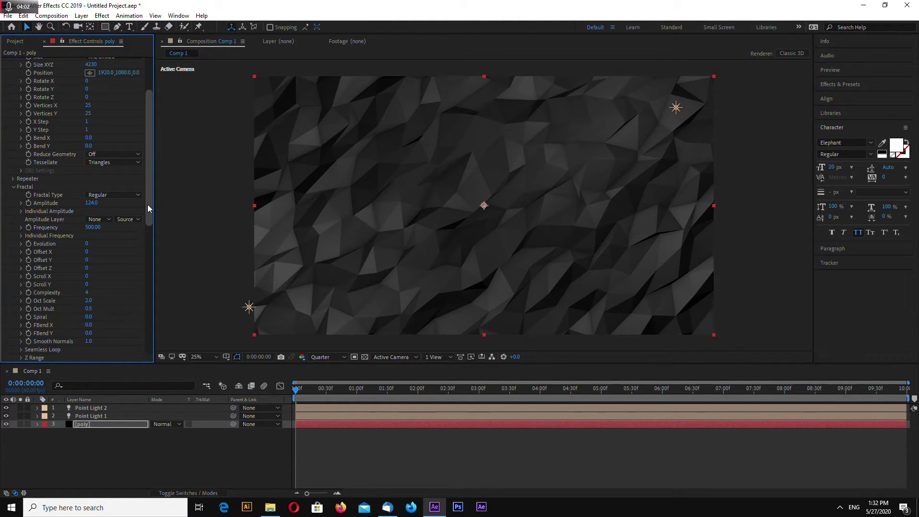
scroll(151, 197, "up", 4)
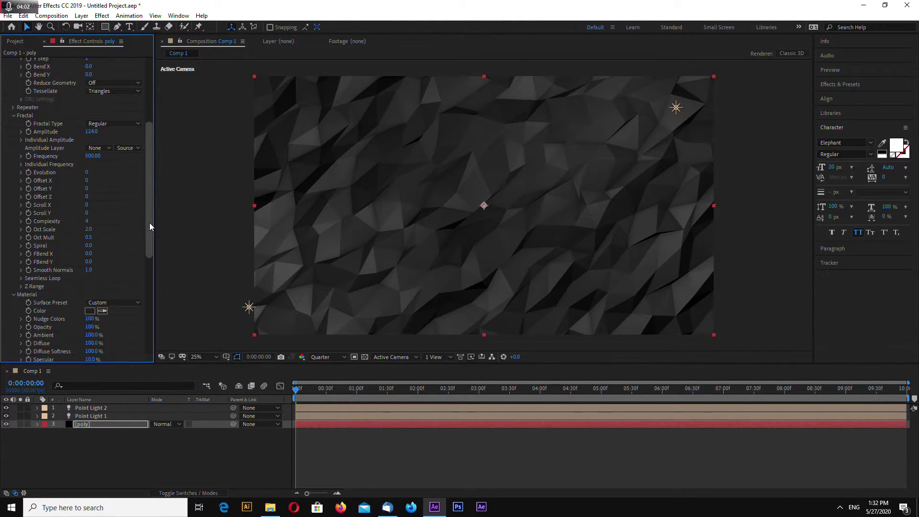
Duplicate Point Light 2 into Point Light 3 and place it near the top centre of the mesh.
left_click(249, 307)
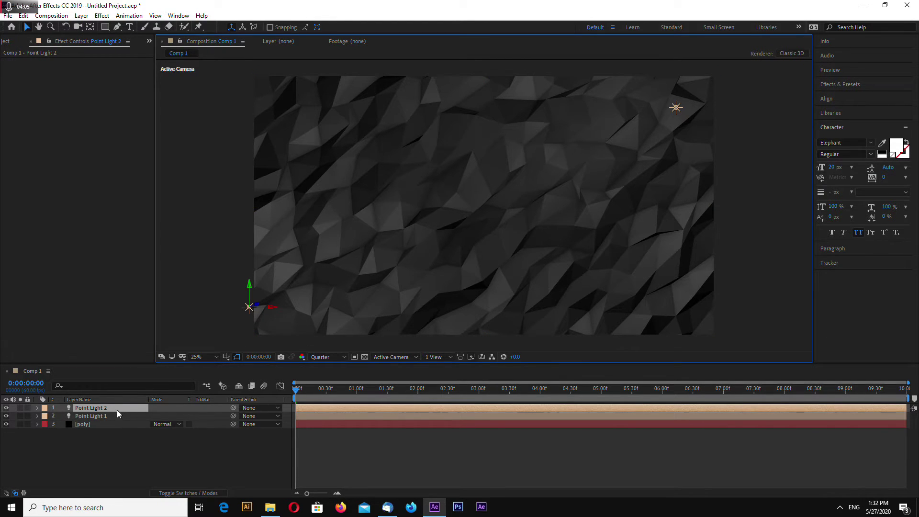
key("ctrl+d")
left_click_drag(250, 294, 408, 212)
left_click_drag(282, 194, 476, 90)
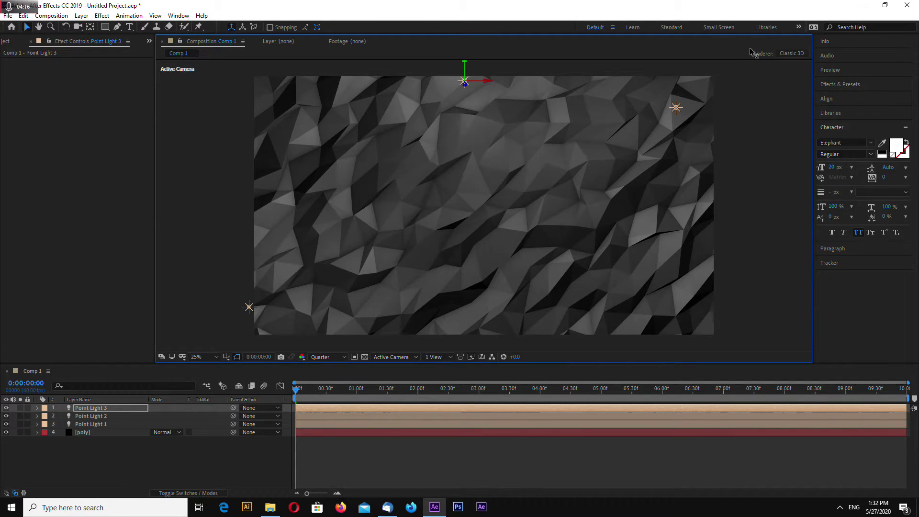
left_click_drag(751, 52, 605, 153)
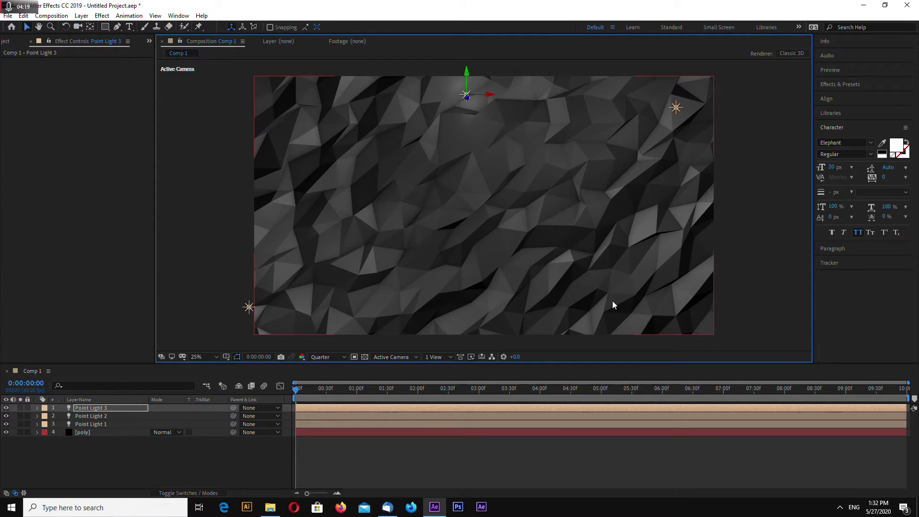
Select the poly layer to show its Mir settings in Effect Controls.
left_click(722, 269)
left_click(467, 95)
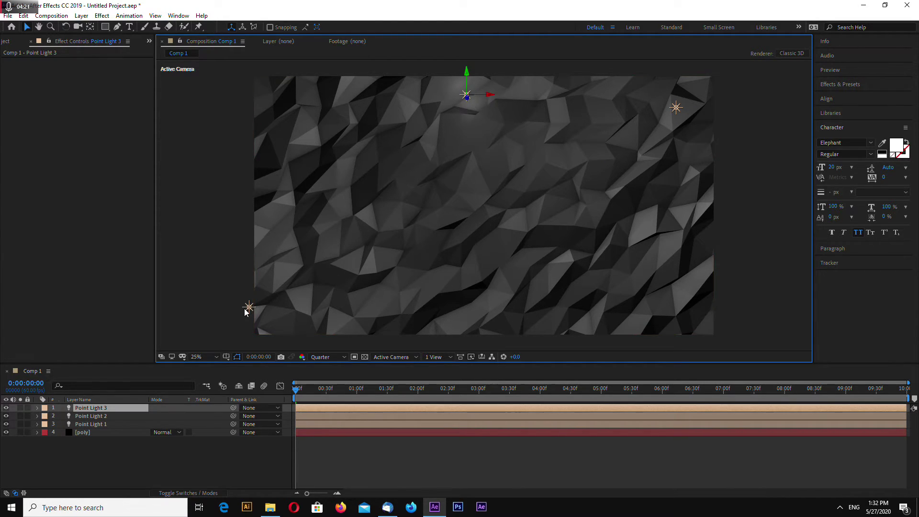
left_click(86, 432)
left_click(148, 116)
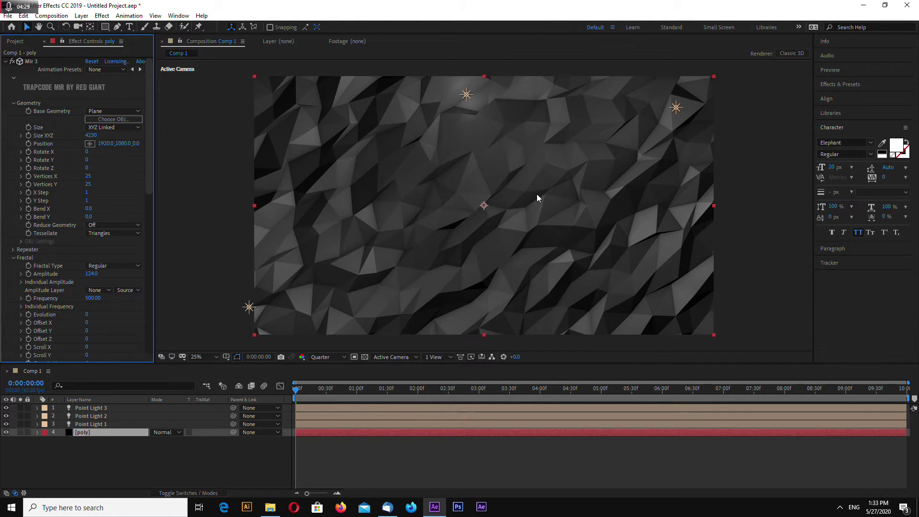
Set Mir to Amplitude 91, Frequency 150, and 30 × 30 vertices.
left_click_drag(89, 177, 114, 185)
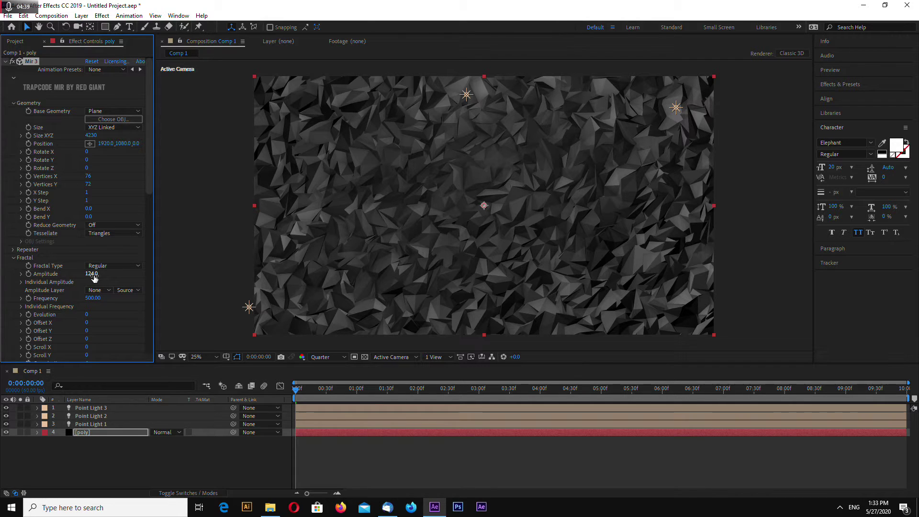
left_click_drag(94, 278, 12, 298)
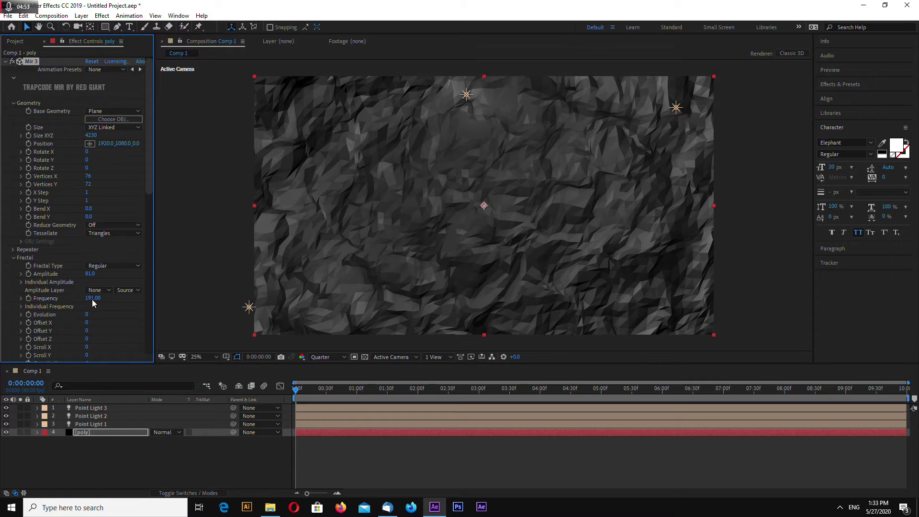
left_click(93, 298)
type("1")
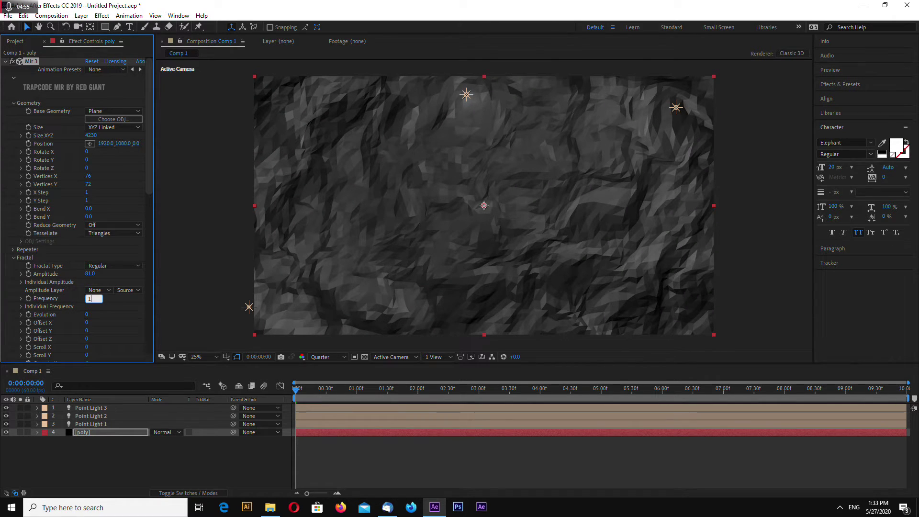
type("50")
key("Return")
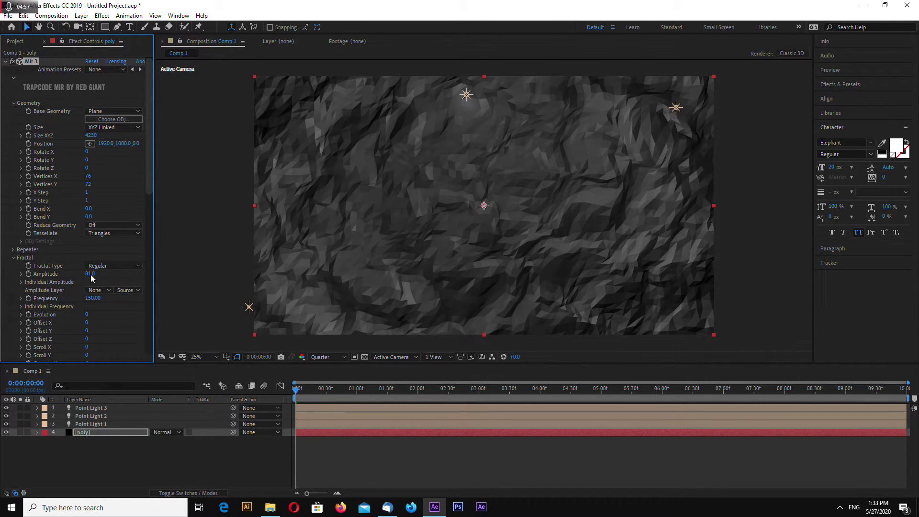
left_click_drag(91, 274, 106, 285)
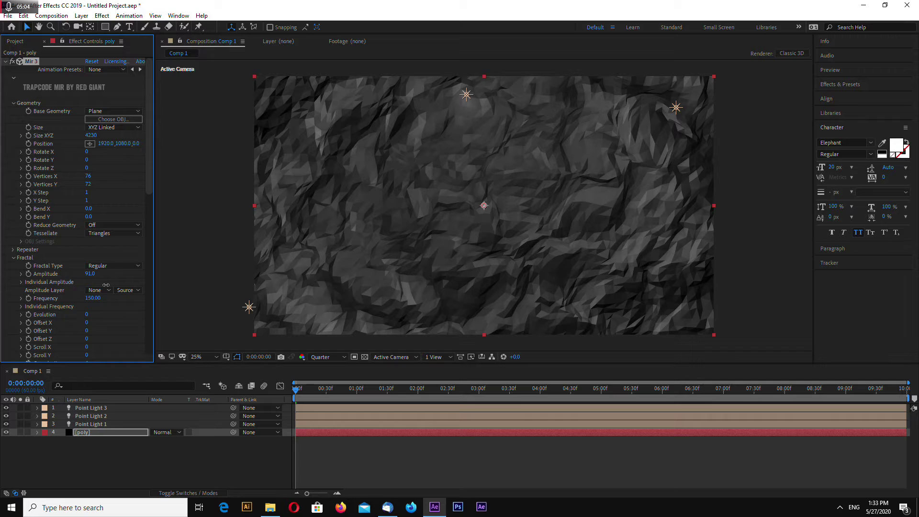
left_click_drag(92, 180, 89, 179)
type("3")
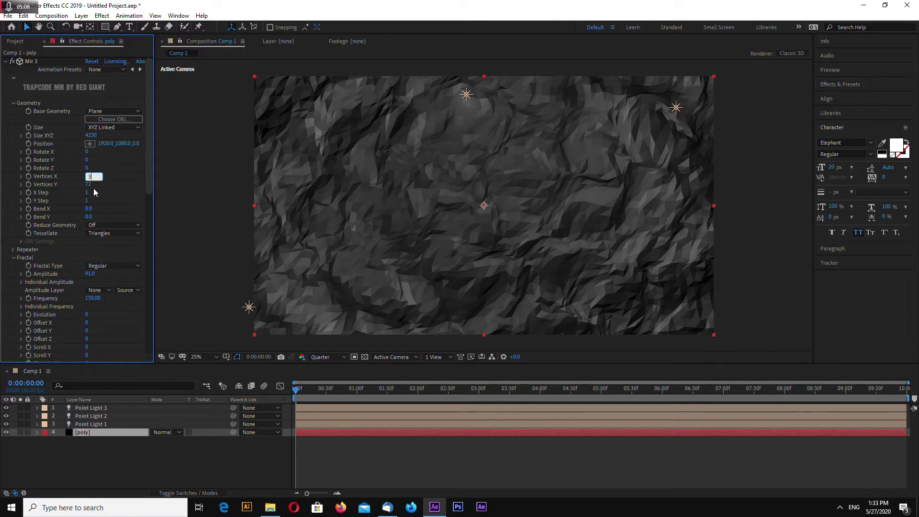
type("0")
key("Tab")
type("30")
key("Return")
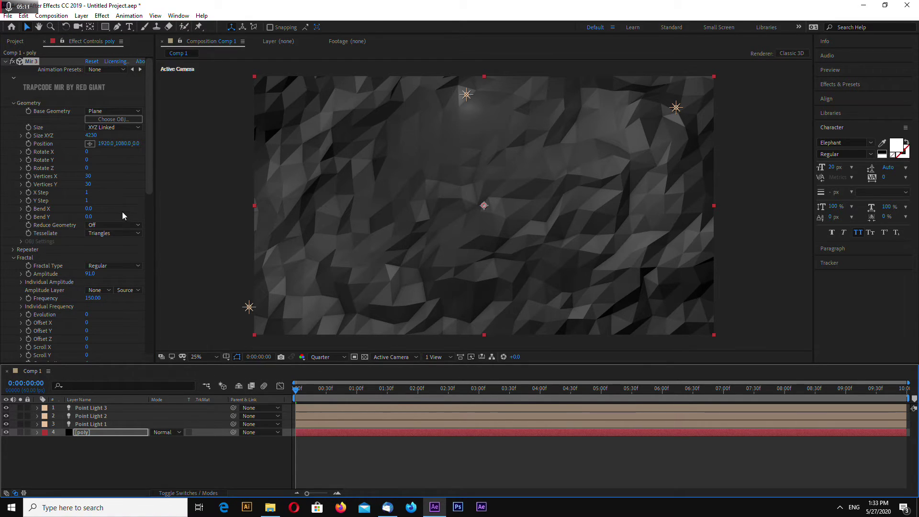
Collapse the Geometry, Fractal, Material and Shader groups, then expand only Fractal.
left_click(14, 103)
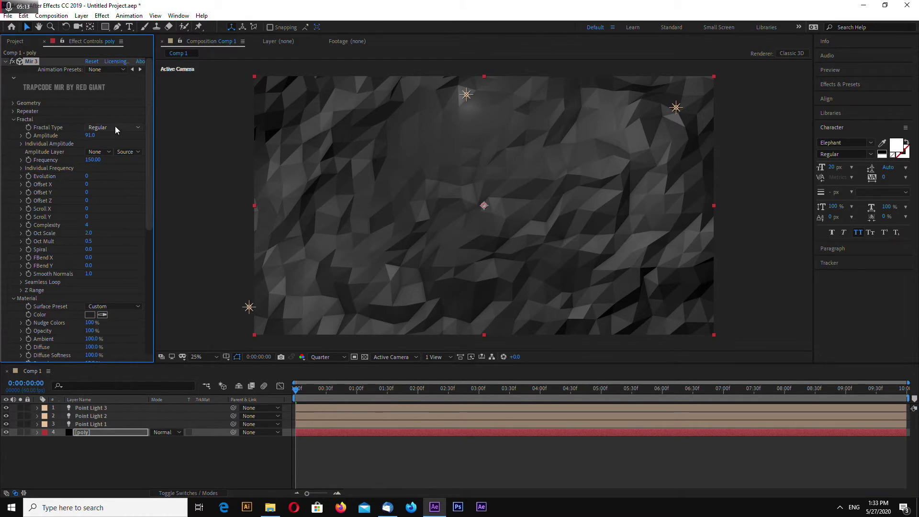
left_click(14, 119)
left_click(13, 127)
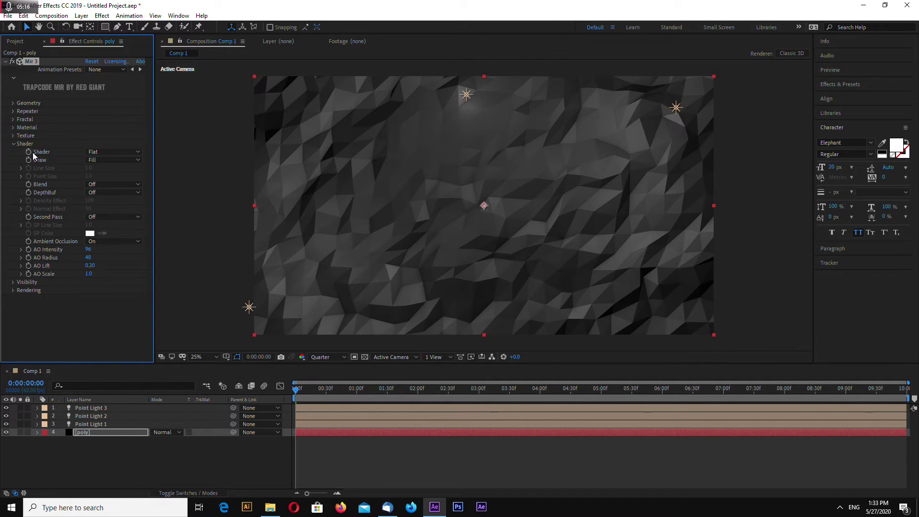
left_click(13, 144)
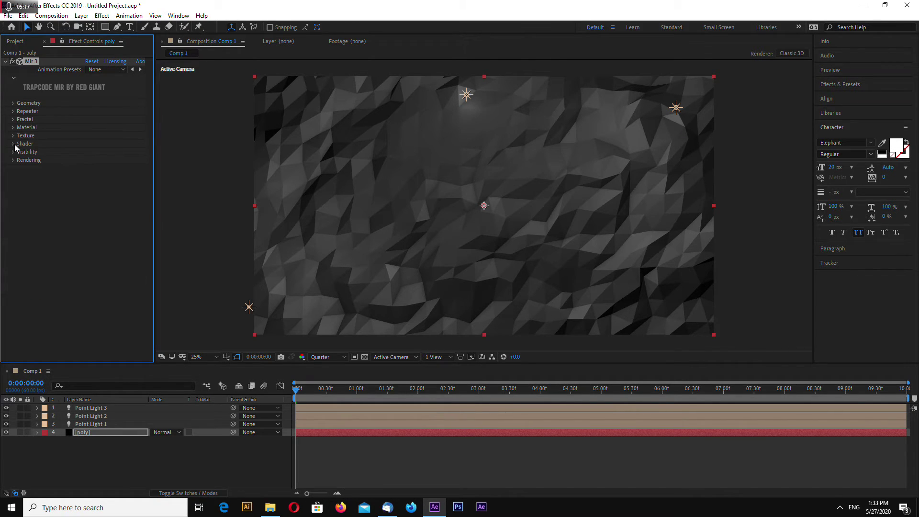
left_click(13, 119)
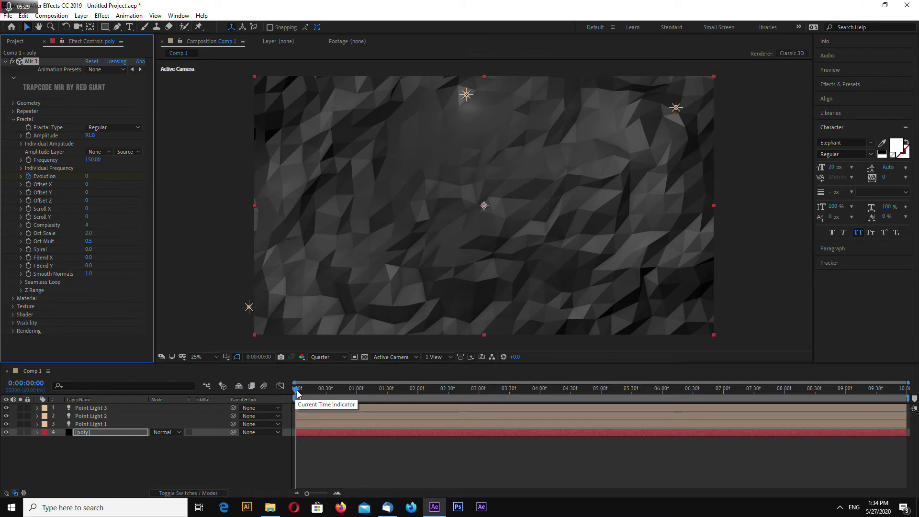
Keyframe Evolution at 100 at 5 seconds and 0 at the composition's last frame.
left_click_drag(298, 393, 603, 404)
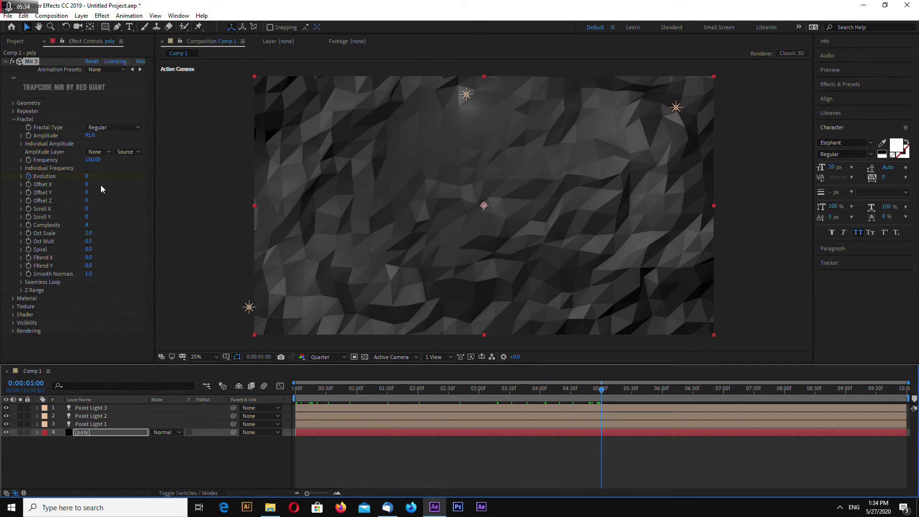
left_click(87, 176)
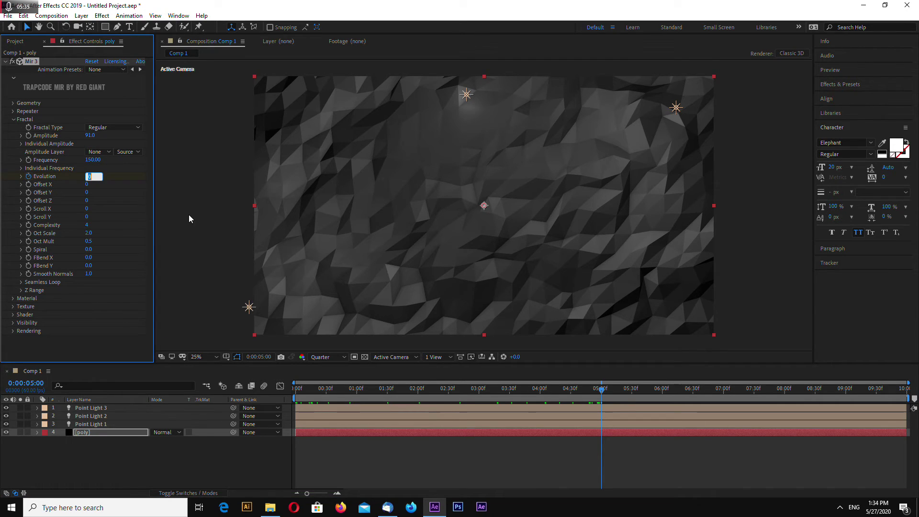
type("100")
key("Return")
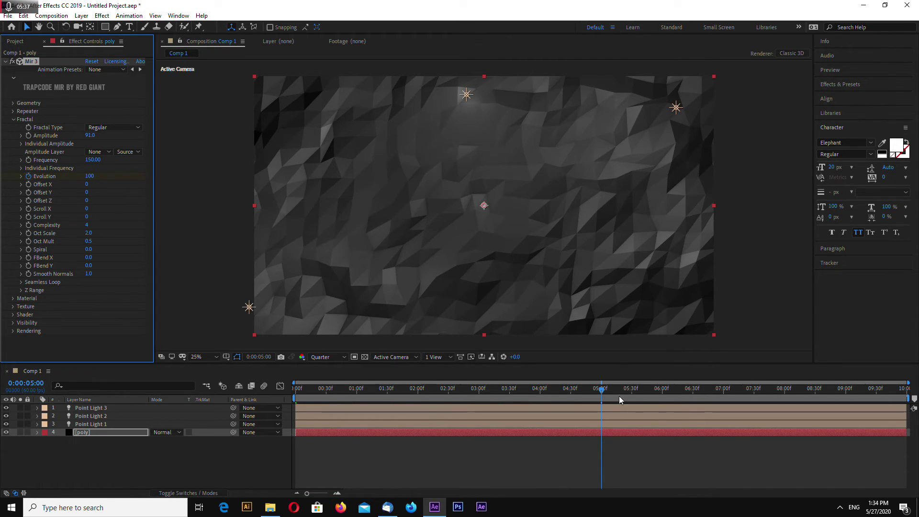
left_click_drag(620, 395, 907, 395)
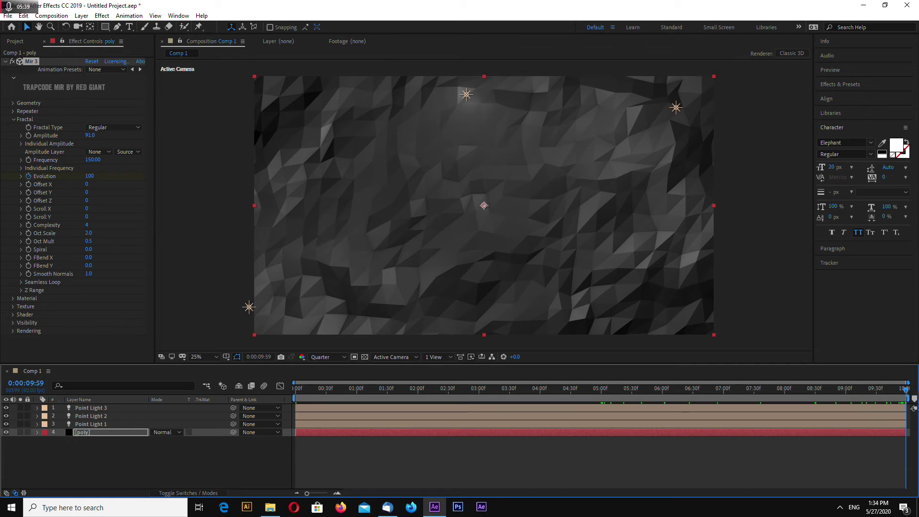
left_click(91, 176)
type("0")
key("Return")
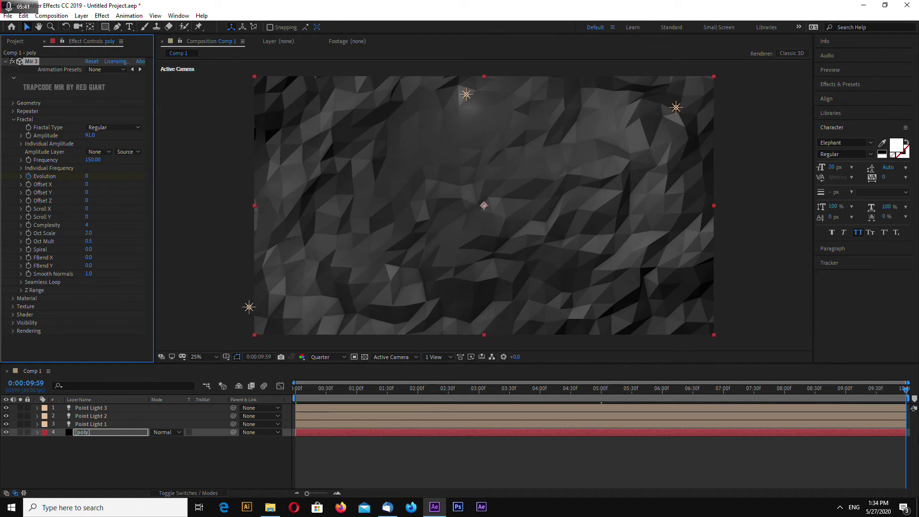
Preview the Evolution loop playback.
key("space")
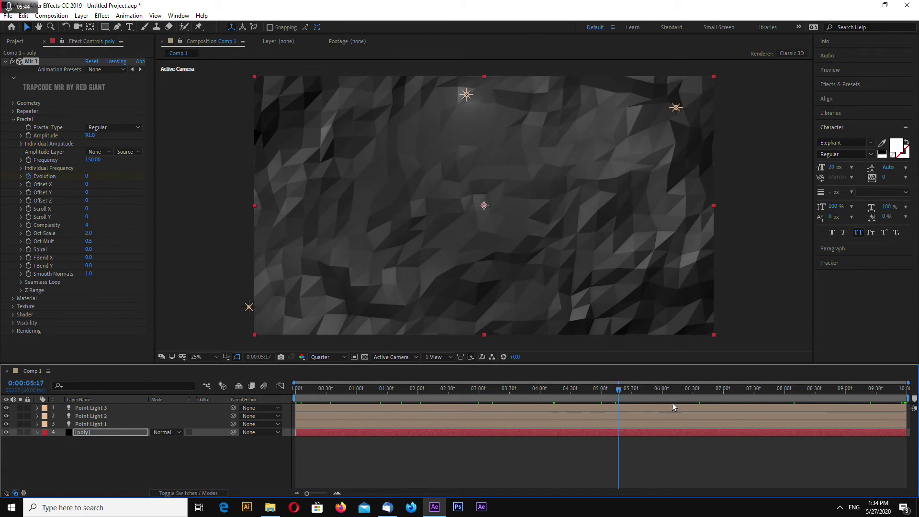
key("space")
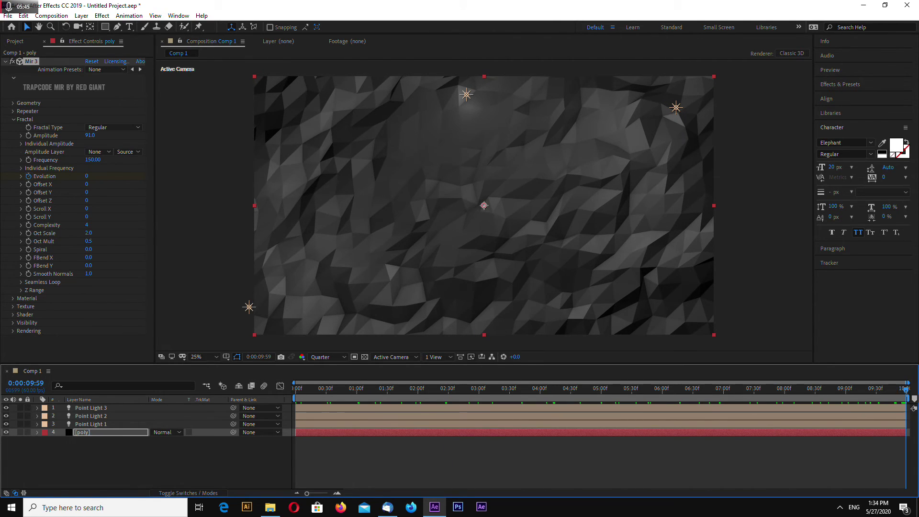
key("space")
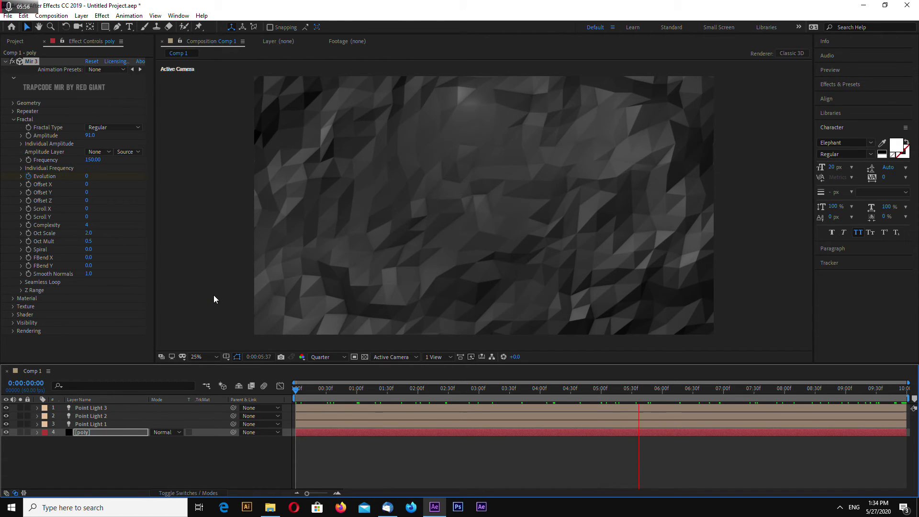
Stop the preview so Comp 1 rests at 0:00:00:00 with its three lights visible.
key("space")
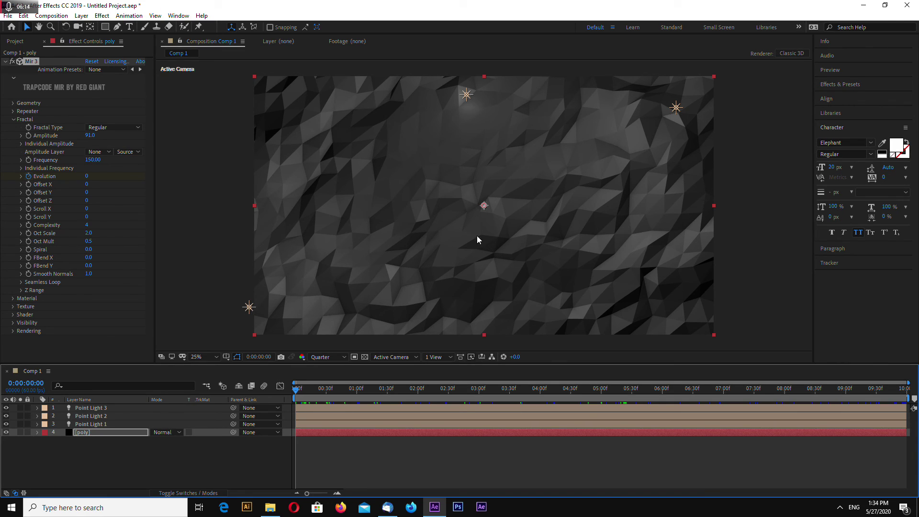
left_click(485, 217)
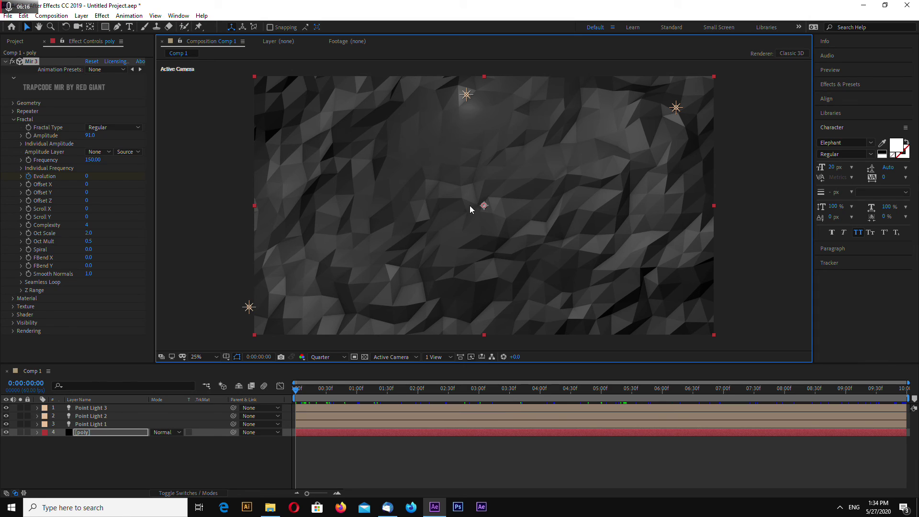